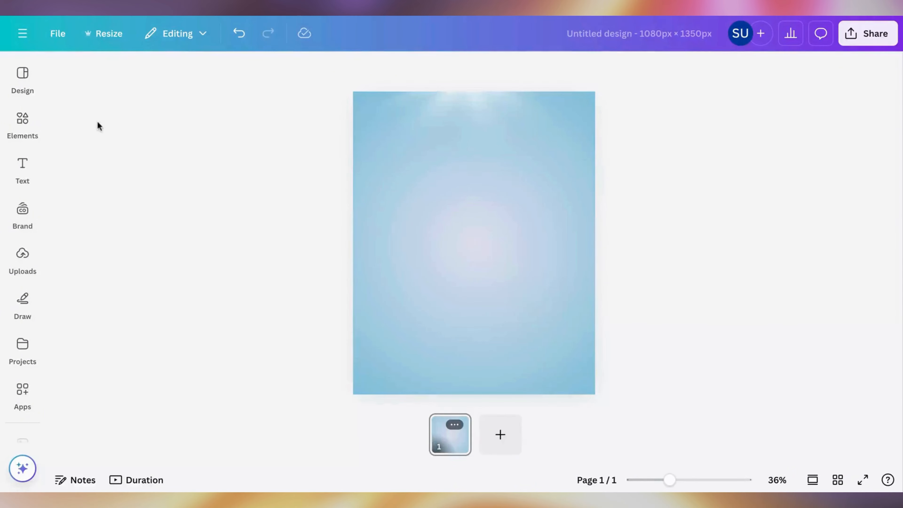
Step: Add the wooden-lid cream jar from the recently used elements and shrink it to a small image in the page's upper middle
click(36, 129)
click(253, 144)
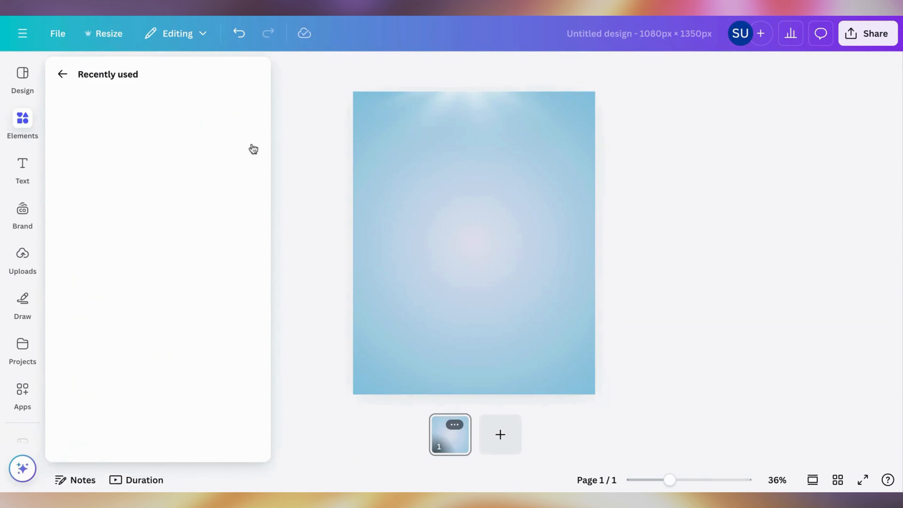
click(236, 141)
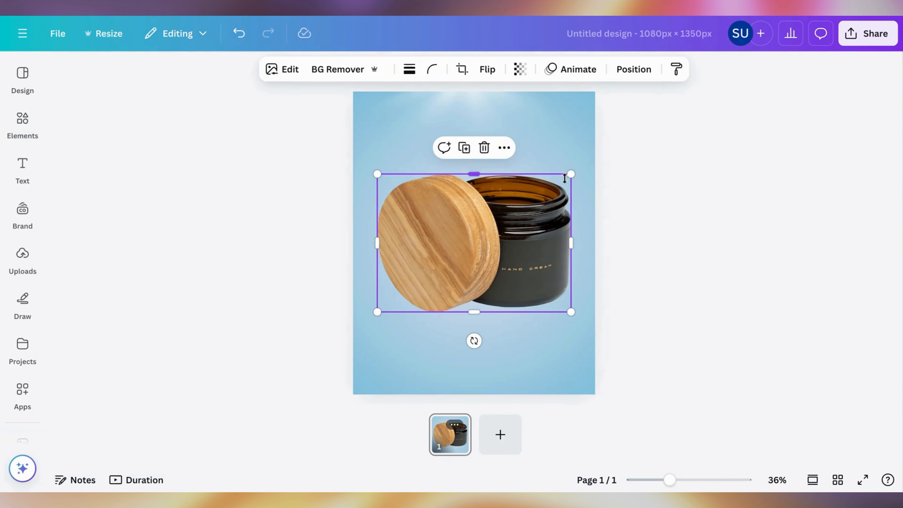
drag(566, 176, 471, 169)
Step: Add the black foam wash bottle, shrink it to about 188 × 328 px, and place it in the page's lower right
click(28, 137)
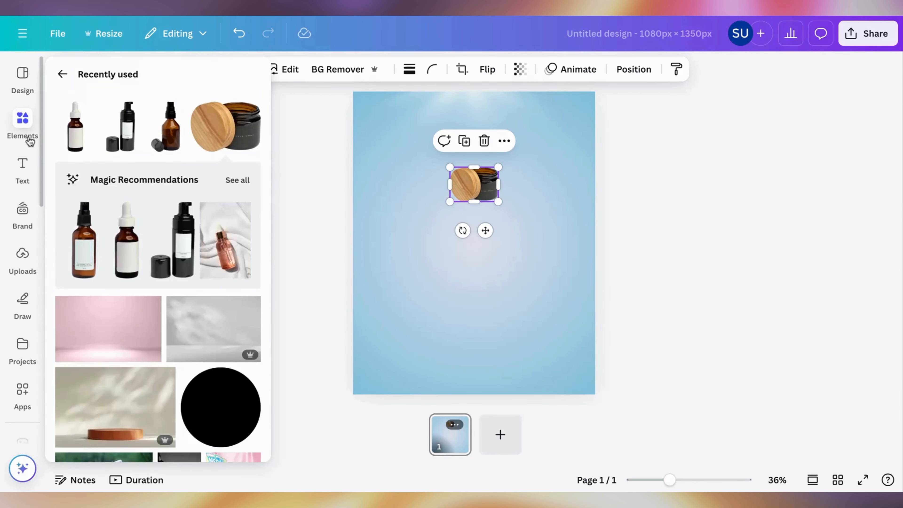
click(130, 151)
click(482, 302)
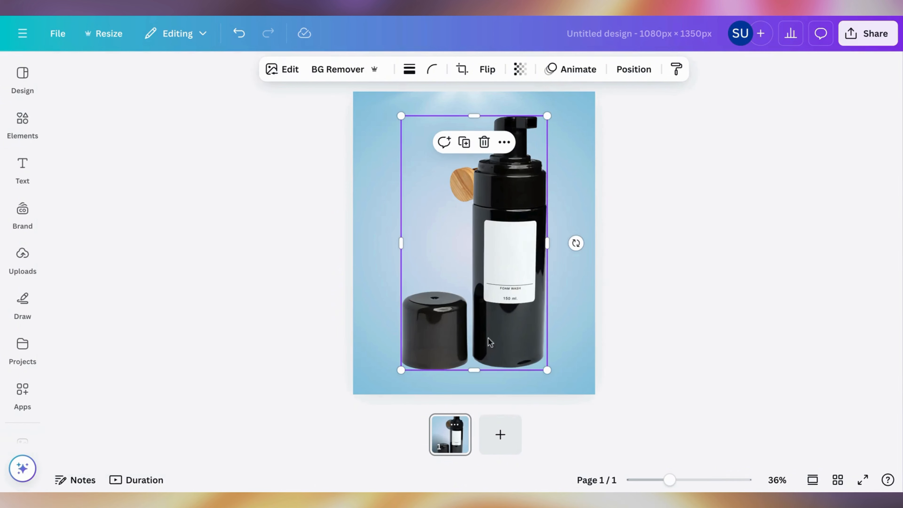
drag(548, 117, 451, 297)
drag(421, 330, 504, 323)
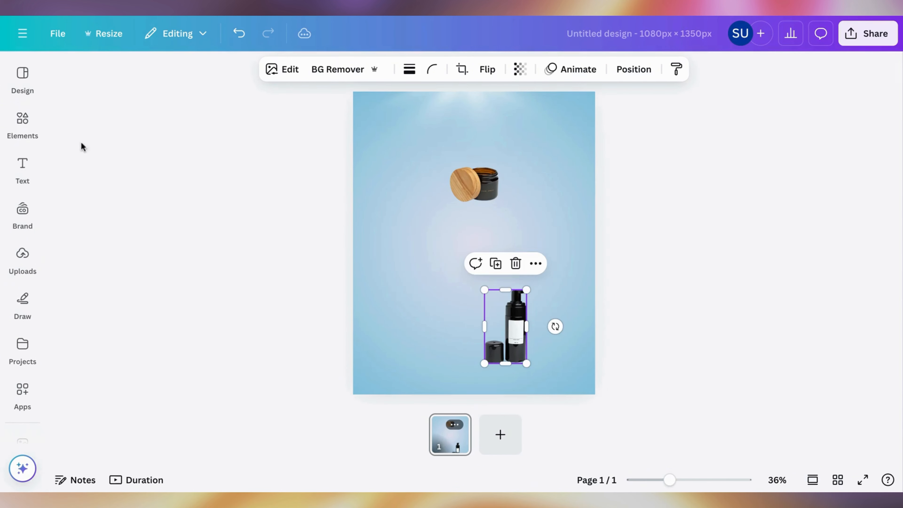
Step: Add the amber spray bottle and the white dropper bottle, shrinking them to about 261 px and 102 px wide
click(36, 134)
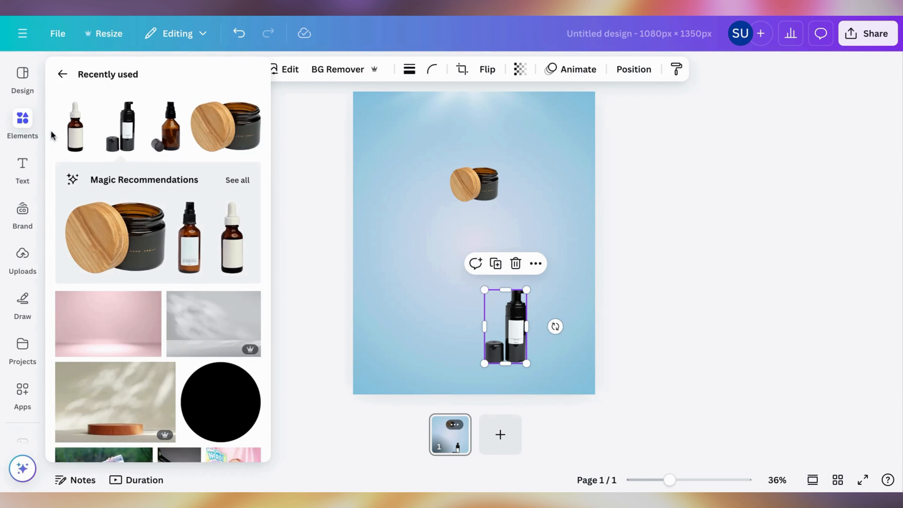
click(166, 132)
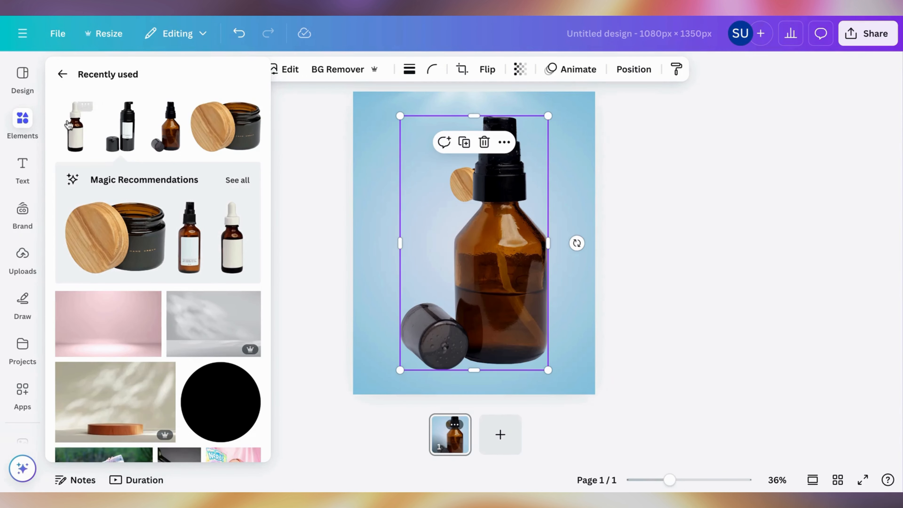
click(74, 127)
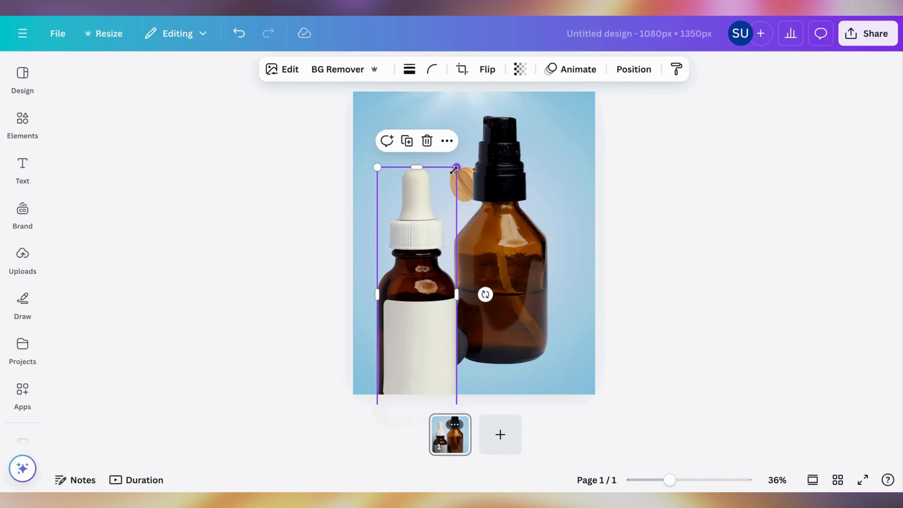
mouse_move(457, 167)
mouse_down()
mouse_move(421, 245)
mouse_move(397, 350)
mouse_move(390, 247)
mouse_up()
click(409, 238)
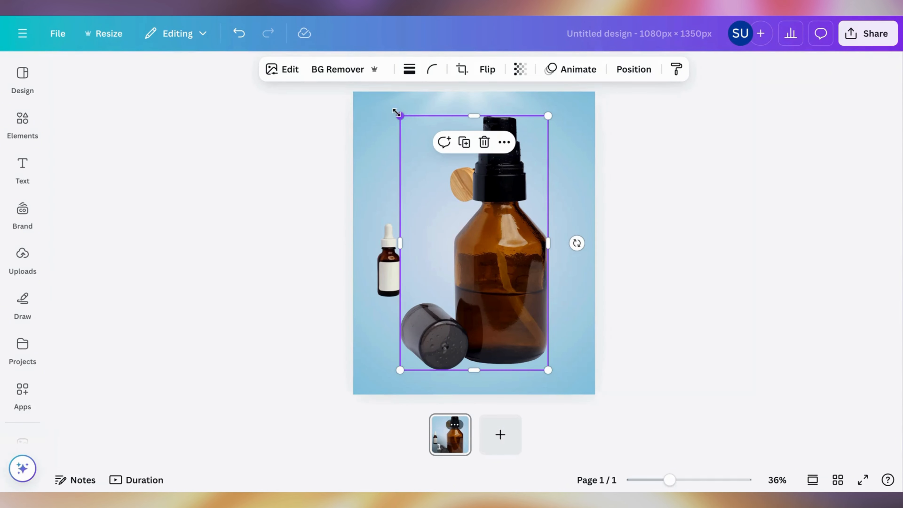
mouse_move(399, 116)
mouse_down()
mouse_move(489, 269)
mouse_move(417, 275)
mouse_up()
Step: Add a circle shape at the page's center and move it up to touch the underside of the cream jar
click(549, 222)
key(c)
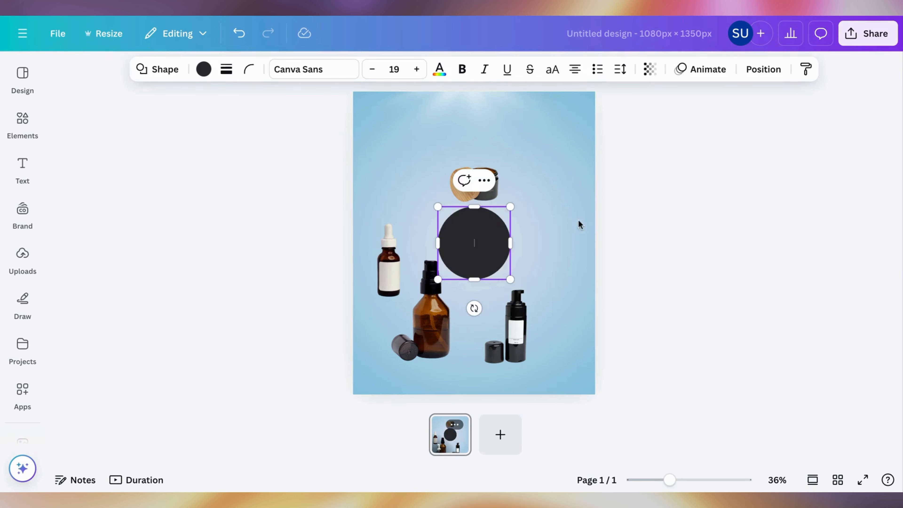
click(605, 196)
drag(488, 240, 488, 235)
click(552, 218)
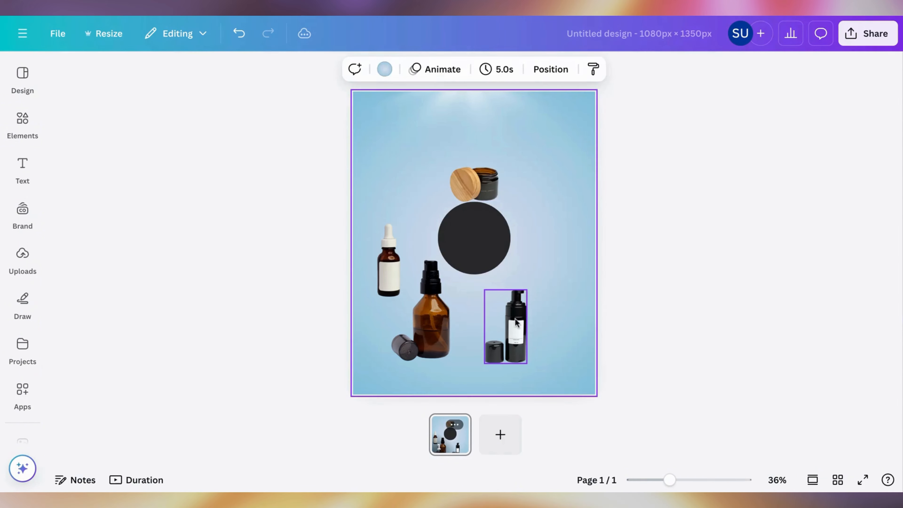
Step: Move the foam wash bottle to the circle's right side and set its rotation to 90°
click(515, 322)
drag(515, 322, 542, 232)
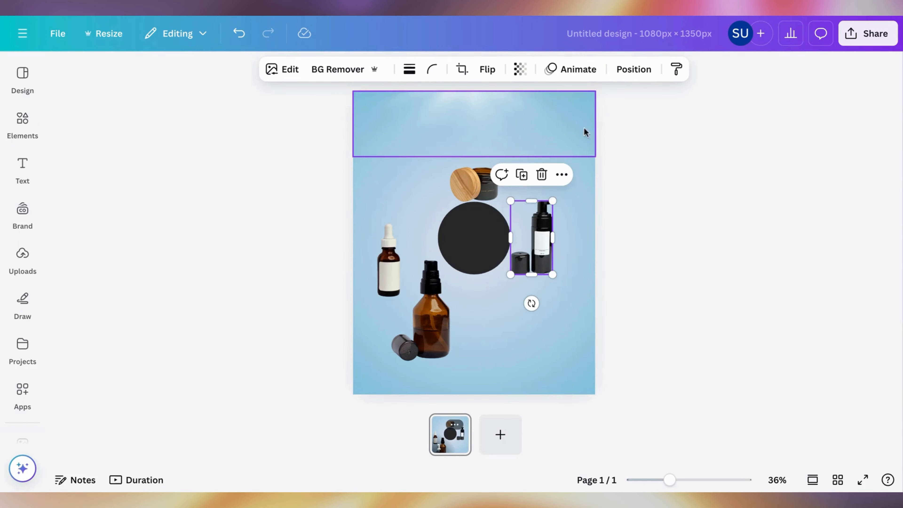
click(625, 73)
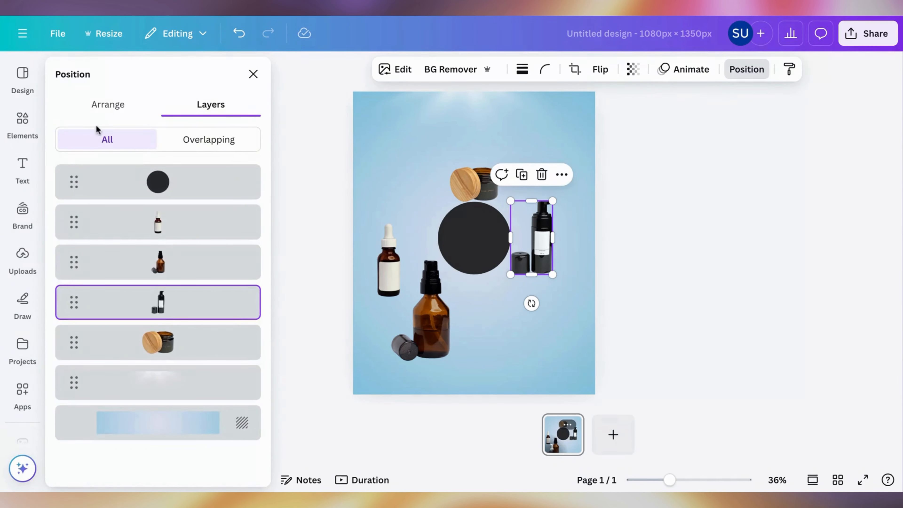
click(91, 111)
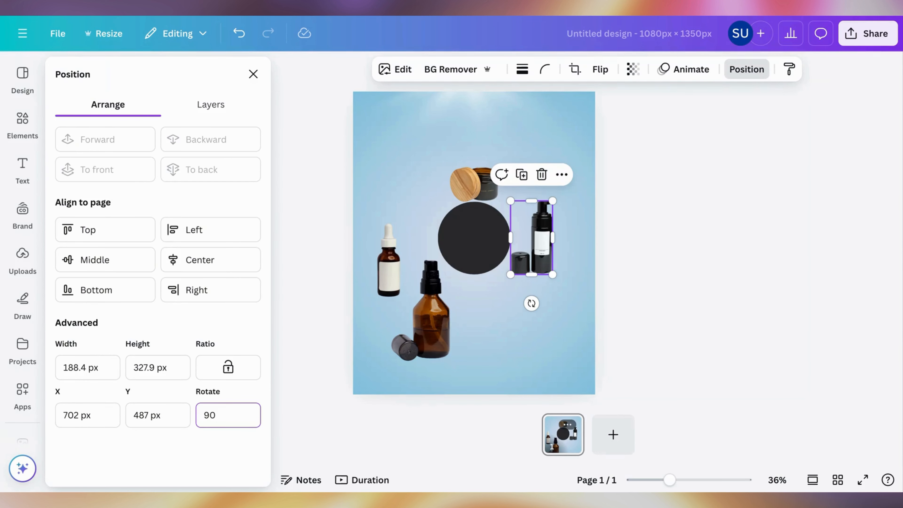
key(Return)
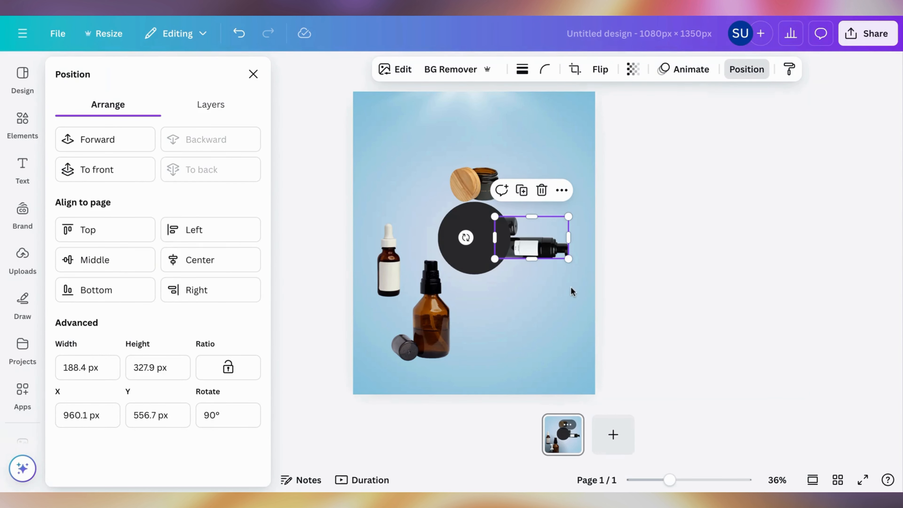
Step: Send the circle to the back and shrink the foam wash bottle so its base meets the circle's right edge
click(495, 236)
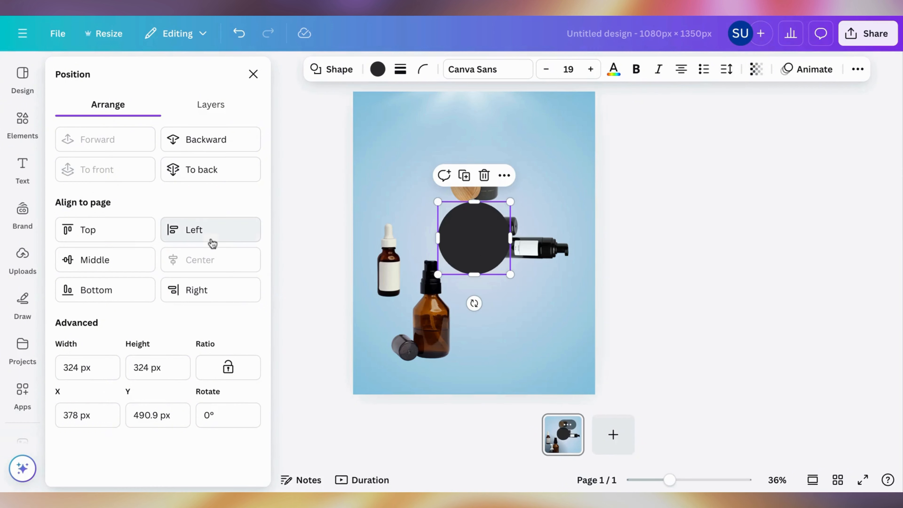
click(211, 181)
click(536, 245)
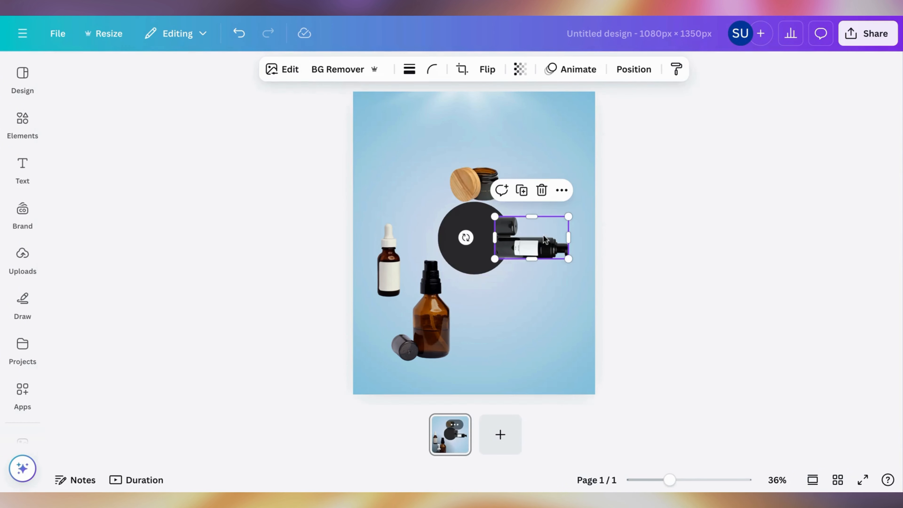
drag(494, 217, 541, 236)
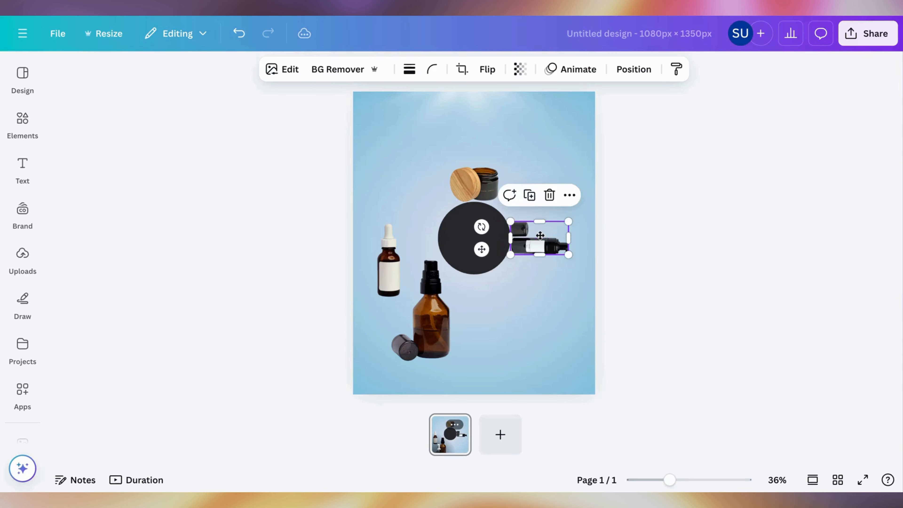
Step: Center the dropper bottle below the circle and set its rotation to -180°
drag(390, 259, 475, 302)
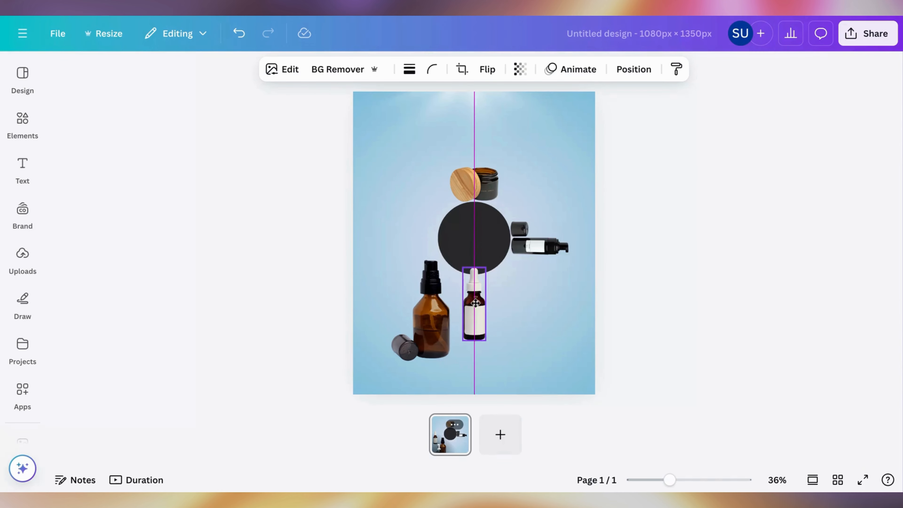
text(-180)
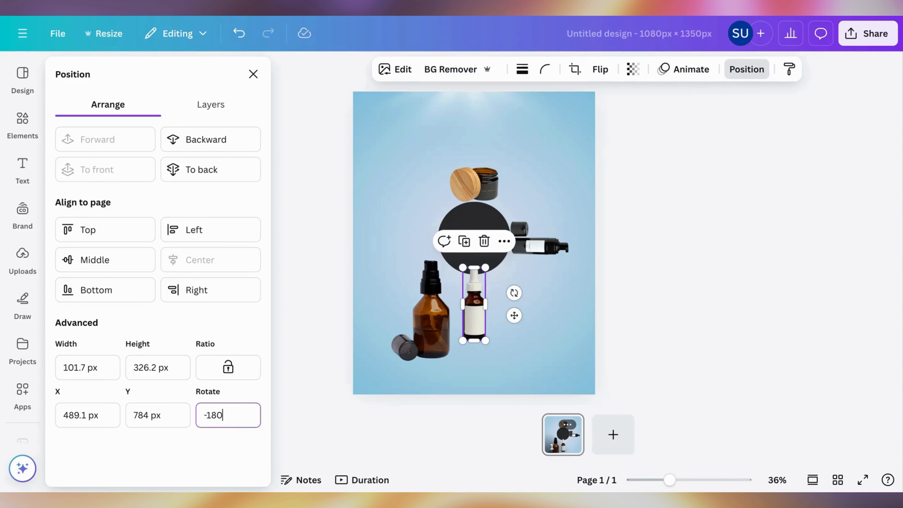
key(Return)
Step: Rotate the amber spray bottle to -90°, shrink it to about 158 × 272 px, and place it against the circle's left edge
click(414, 348)
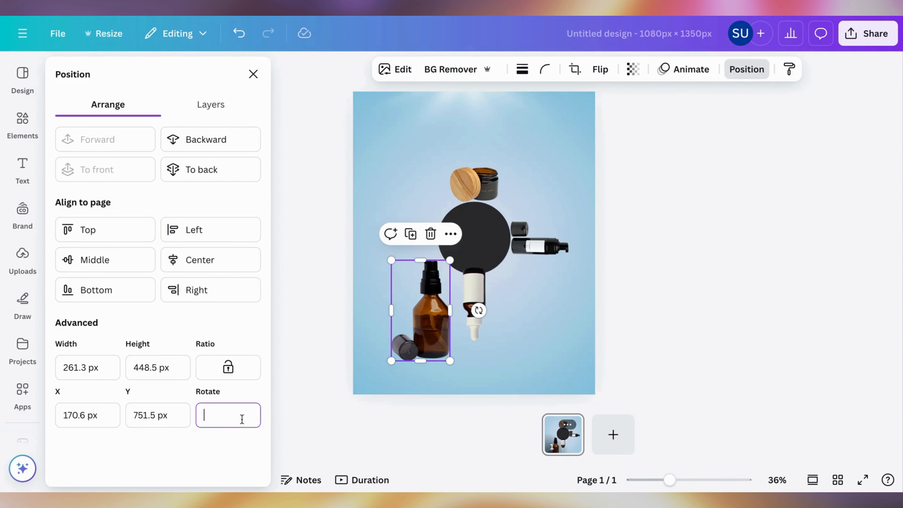
key(Return)
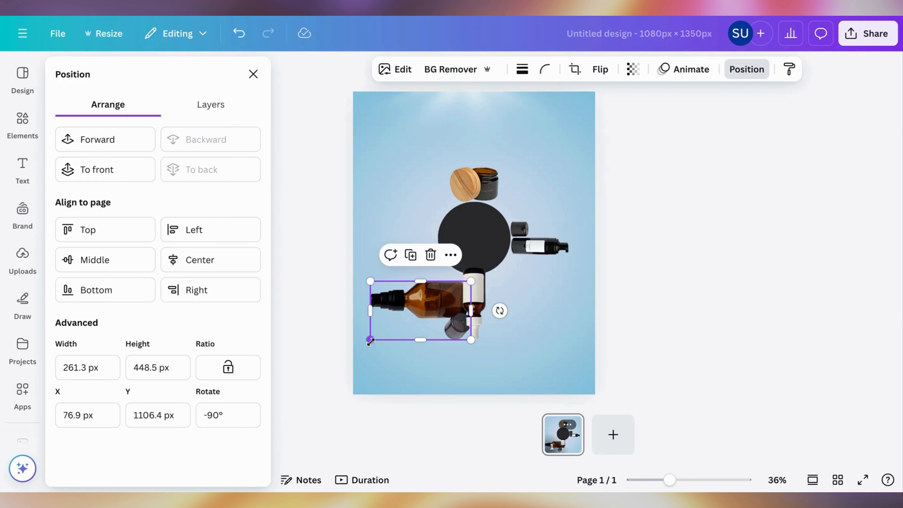
mouse_move(370, 341)
mouse_down()
mouse_move(411, 318)
mouse_move(438, 240)
mouse_move(414, 247)
mouse_up()
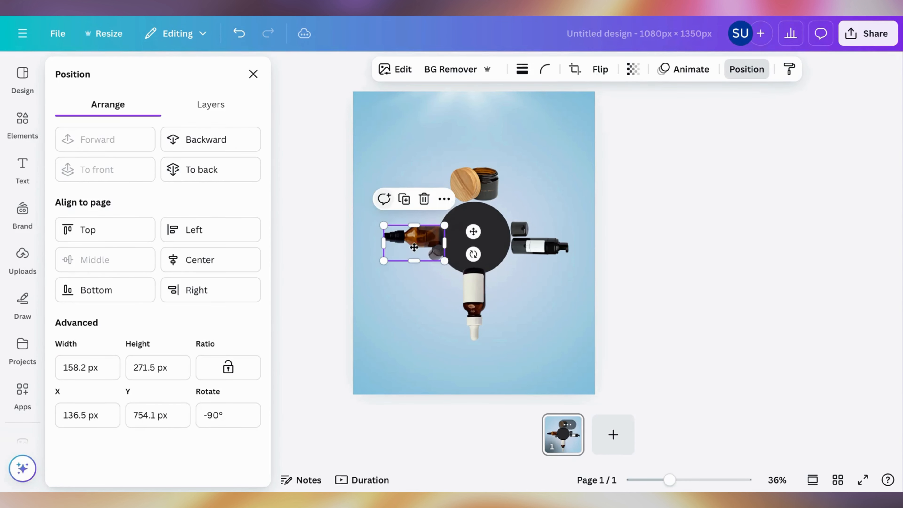
Step: Fill the circle with the brown from the cream jar's photo colors
click(490, 239)
click(377, 68)
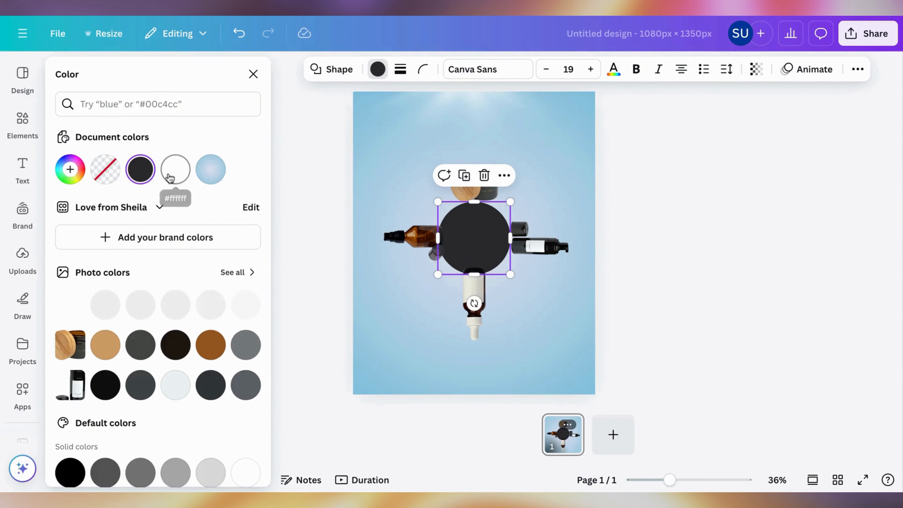
click(211, 345)
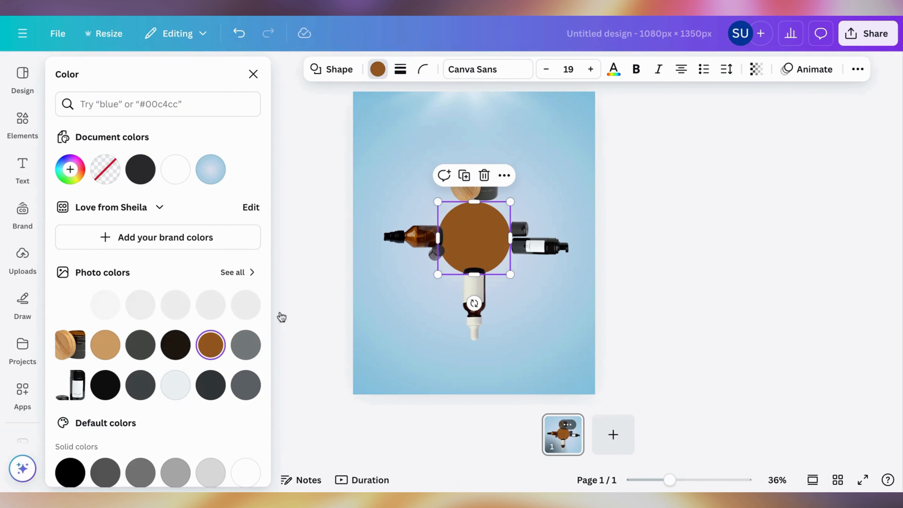
click(607, 218)
Step: Apply a Drop shadow effect to the cream jar image
drag(486, 185, 485, 186)
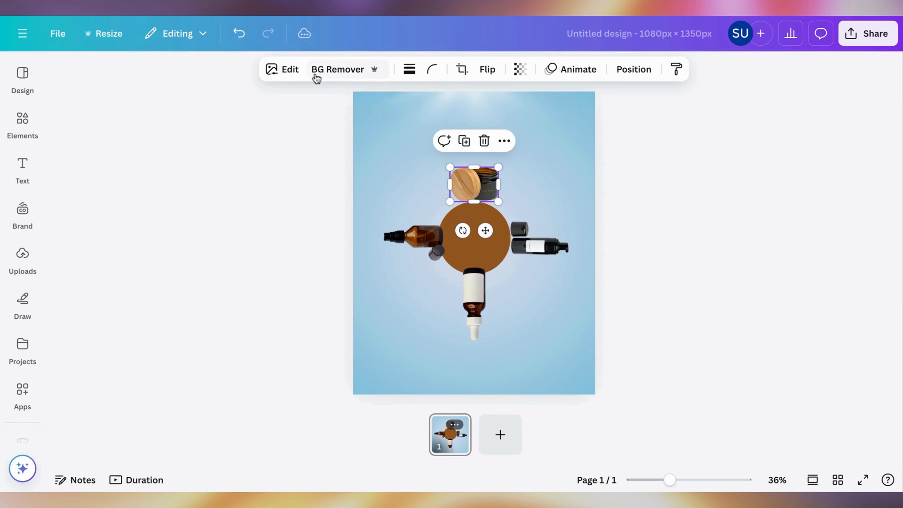
click(282, 69)
scroll(147, 327, down, 3)
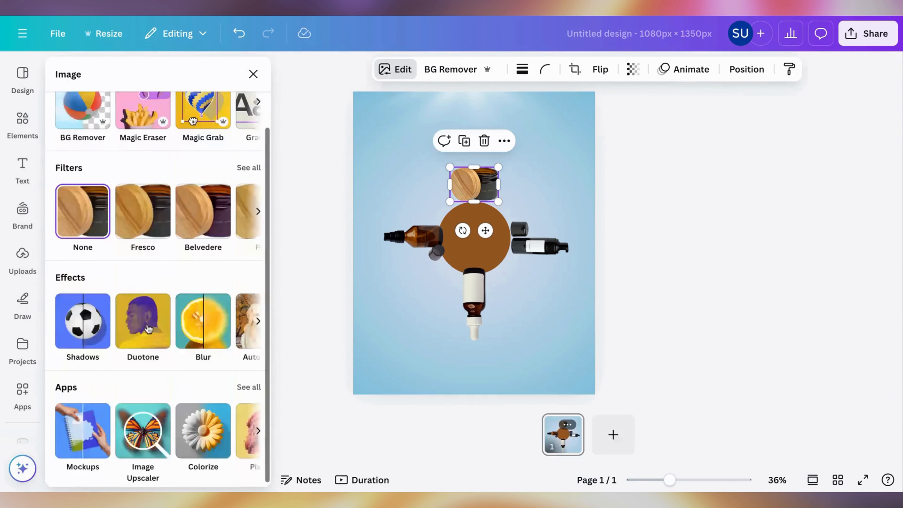
click(82, 320)
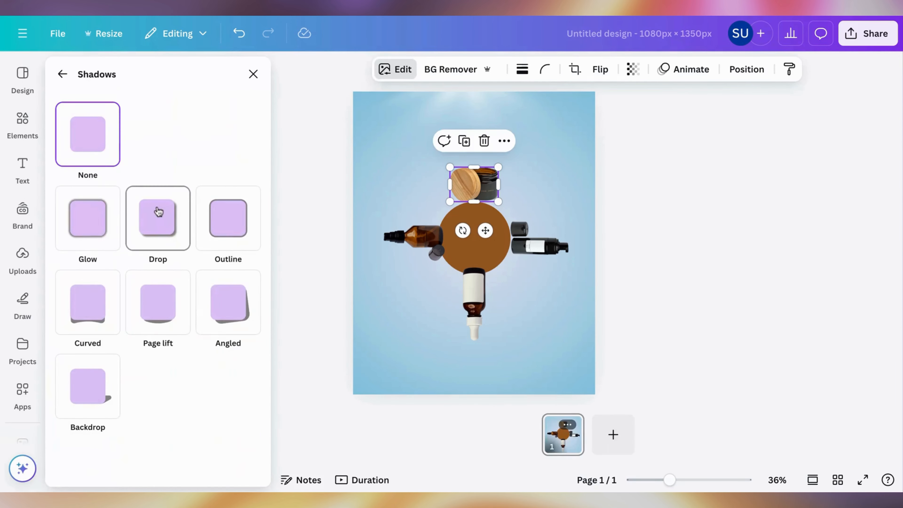
click(157, 239)
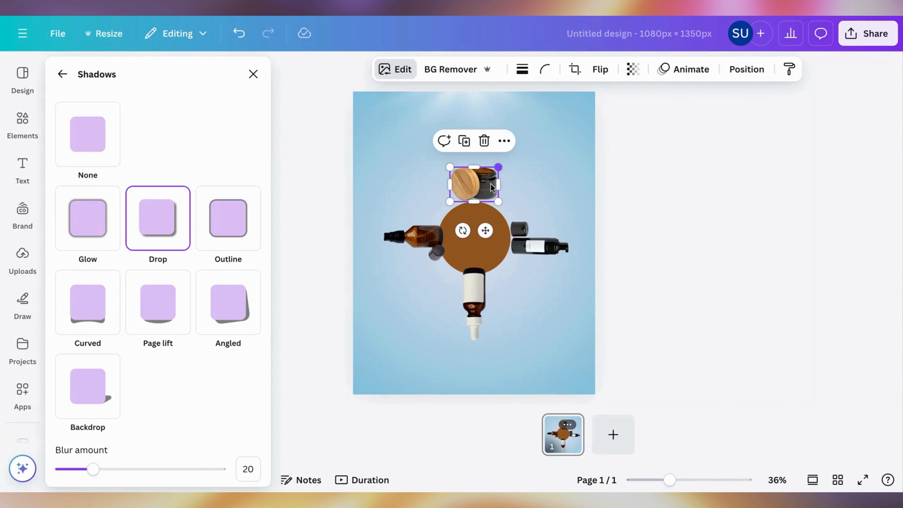
drag(482, 191, 483, 192)
Step: Apply the same Drop shadow to the amber spray bottle, the dropper bottle and the foam wash bottle
click(442, 233)
click(166, 235)
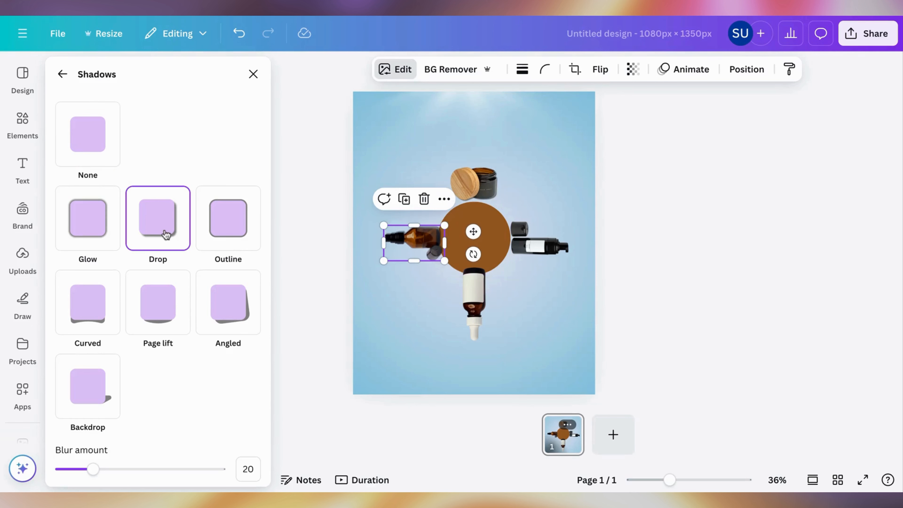
click(470, 291)
click(171, 238)
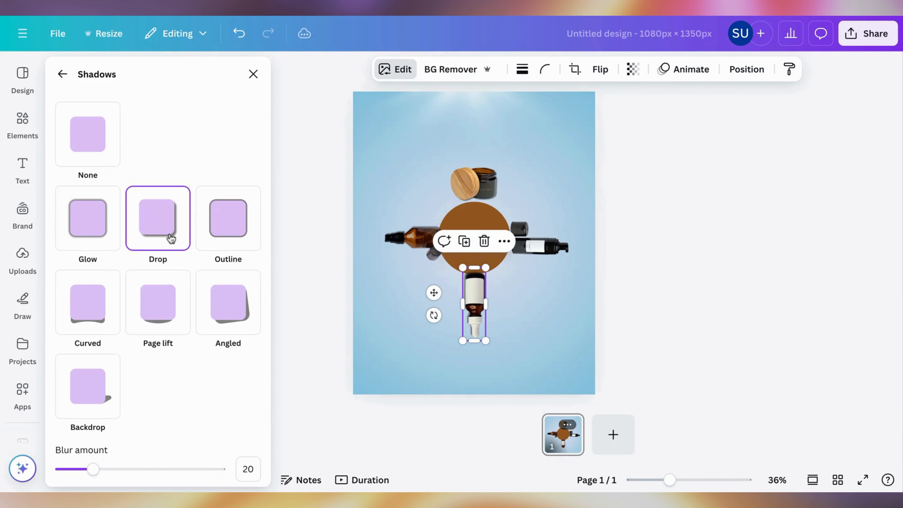
click(550, 225)
click(157, 215)
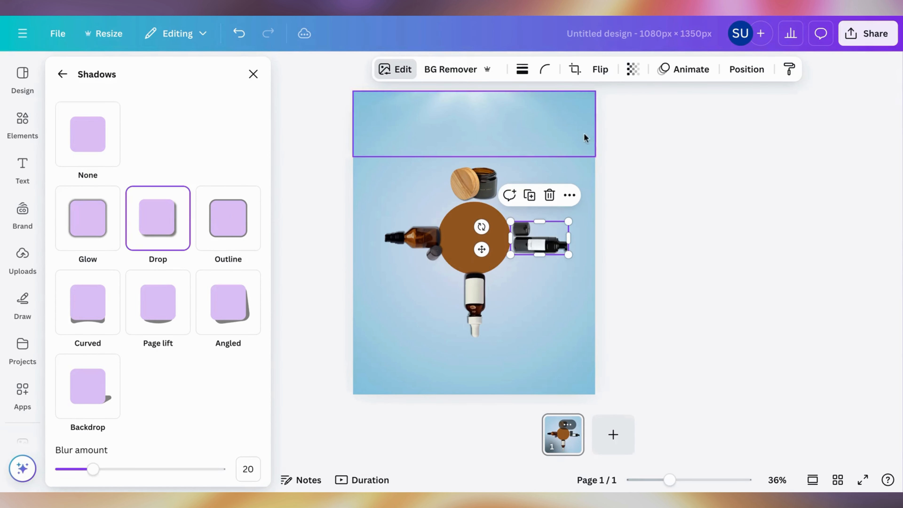
click(724, 159)
Step: Make the circle's fill transparent
click(475, 241)
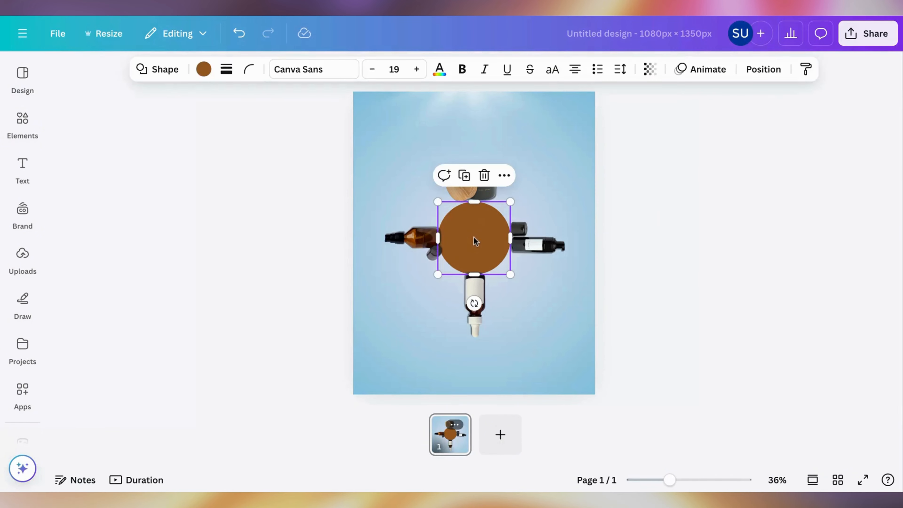
click(204, 70)
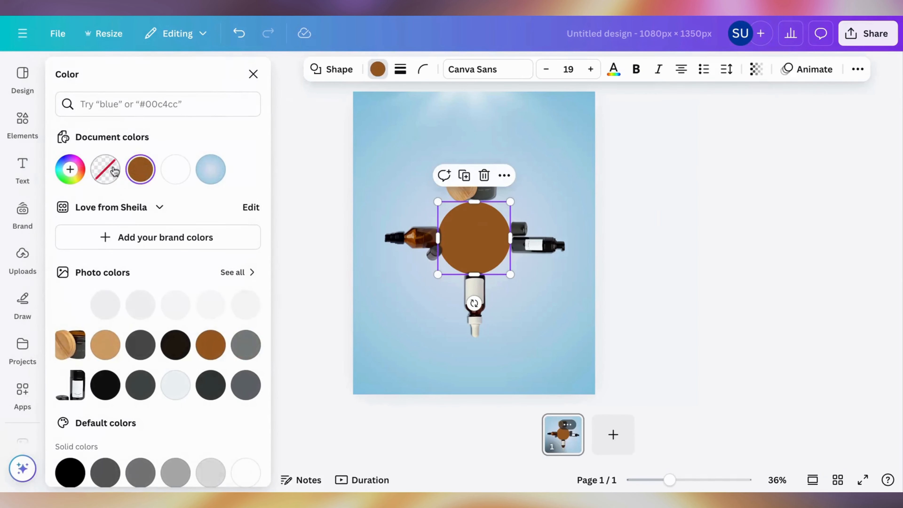
click(105, 169)
Step: Group the circle with the four products, enlarge the group beyond the page's width, and position it over the page's lower part
drag(365, 194, 670, 466)
click(442, 141)
drag(625, 380, 564, 460)
drag(544, 284, 528, 253)
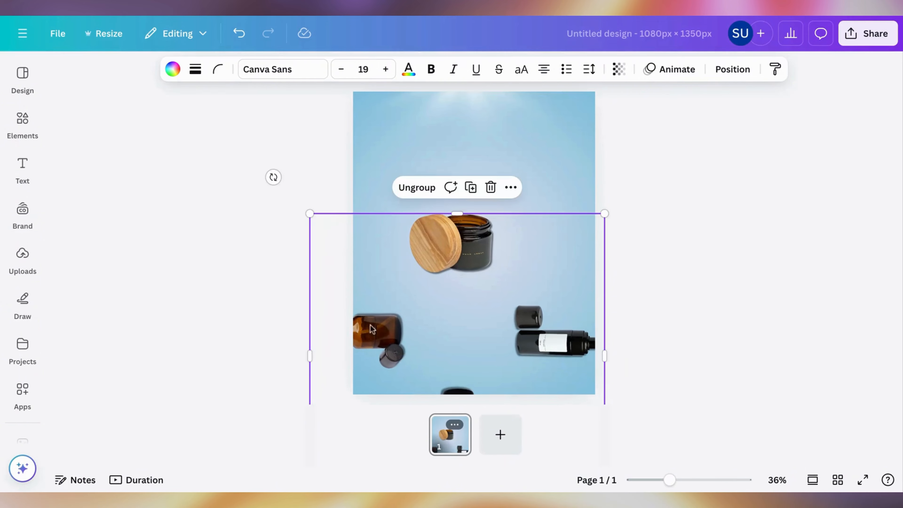
Step: Rotate the product group so the foam wash bottle stands upright at the top of the wheel
drag(273, 177, 251, 477)
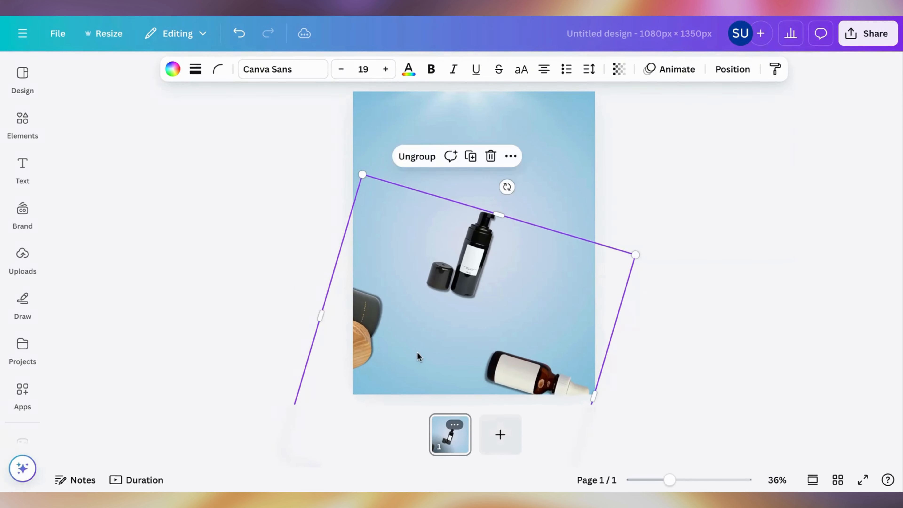
drag(417, 352, 436, 304)
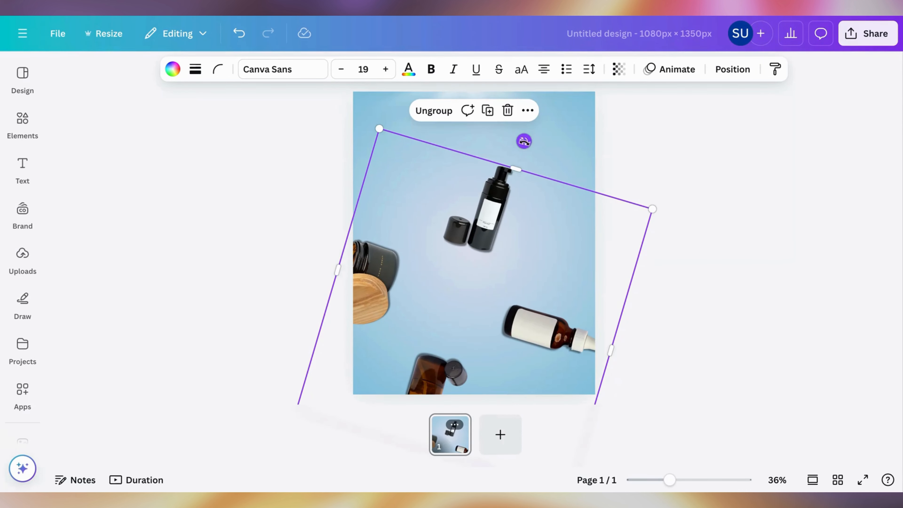
drag(523, 141, 478, 129)
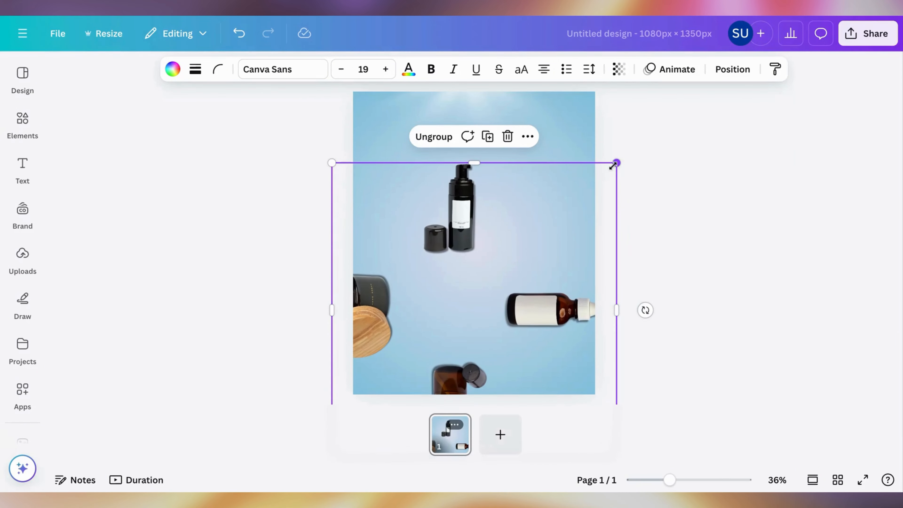
Step: Enlarge the product group far beyond the page and position it so only the foam wash bottle shows in the lower half
drag(612, 165, 750, 131)
drag(529, 176, 496, 354)
drag(673, 252, 754, 167)
drag(738, 204, 644, 281)
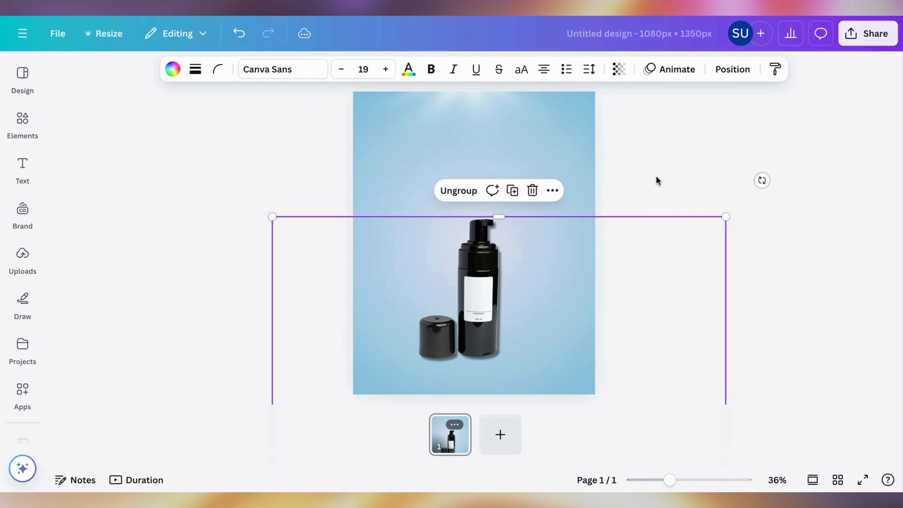
Step: Add the bold white Telegraf text SERUM near the page's top and scale it down to font size 47.6
click(658, 181)
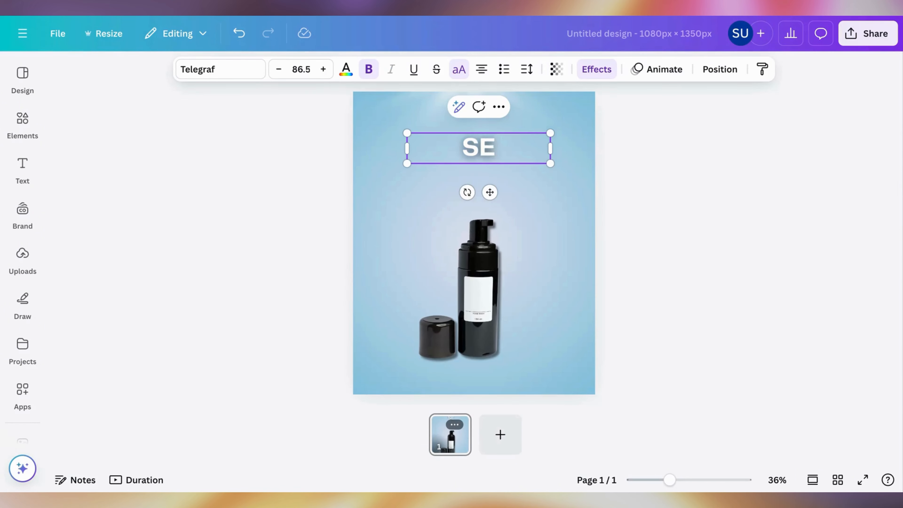
text(RUM)
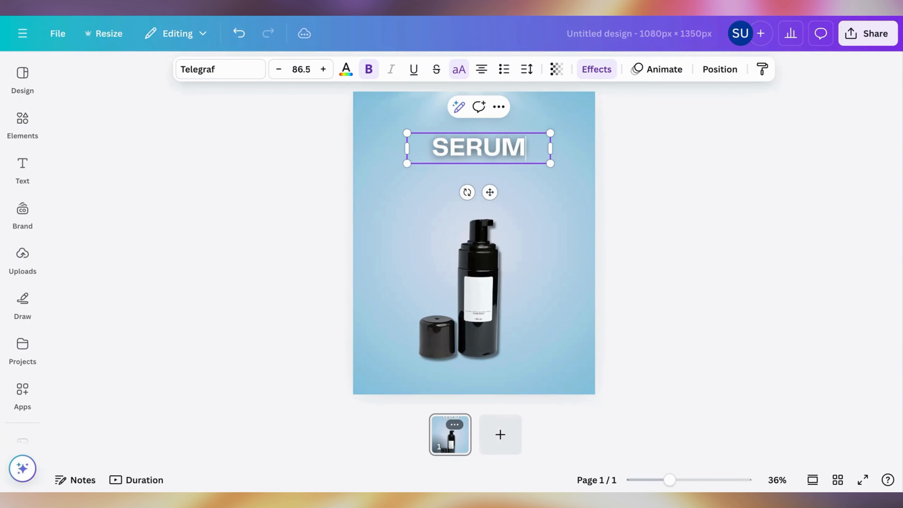
click(591, 162)
click(534, 157)
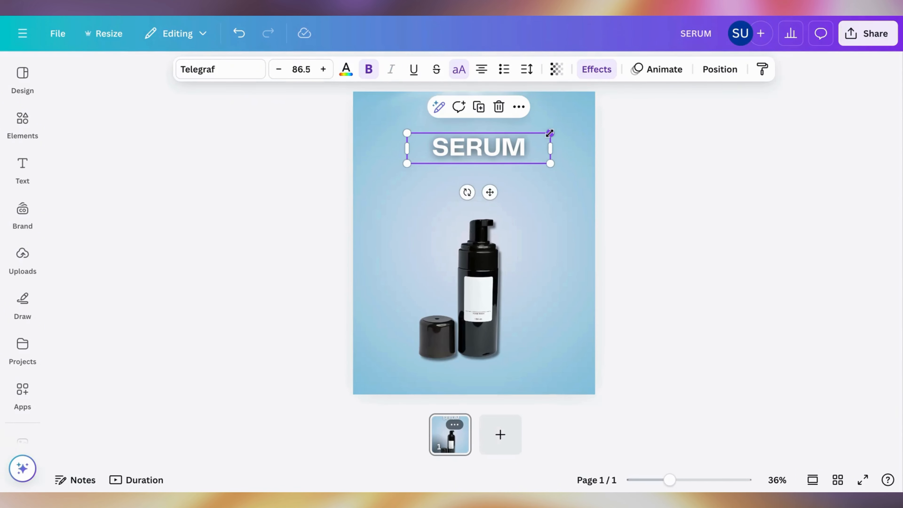
drag(551, 133, 498, 139)
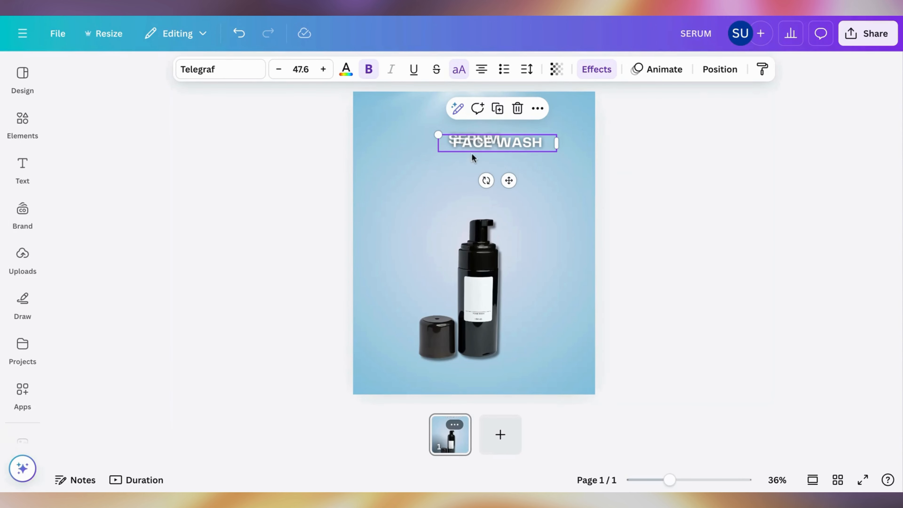
Step: Duplicate SERUM as FACE WASH and place the copy, rotated -90° and scaled to font size 29.8, below SERUM's left end
drag(472, 146, 427, 184)
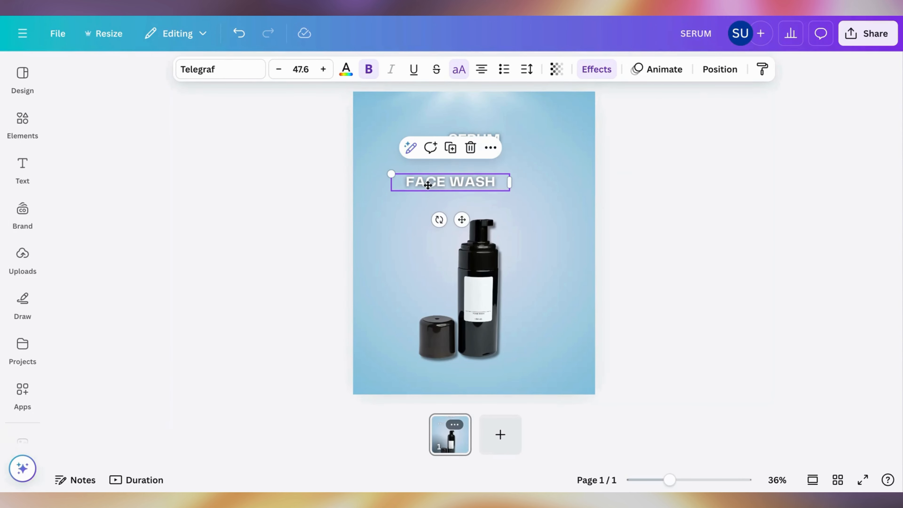
click(715, 69)
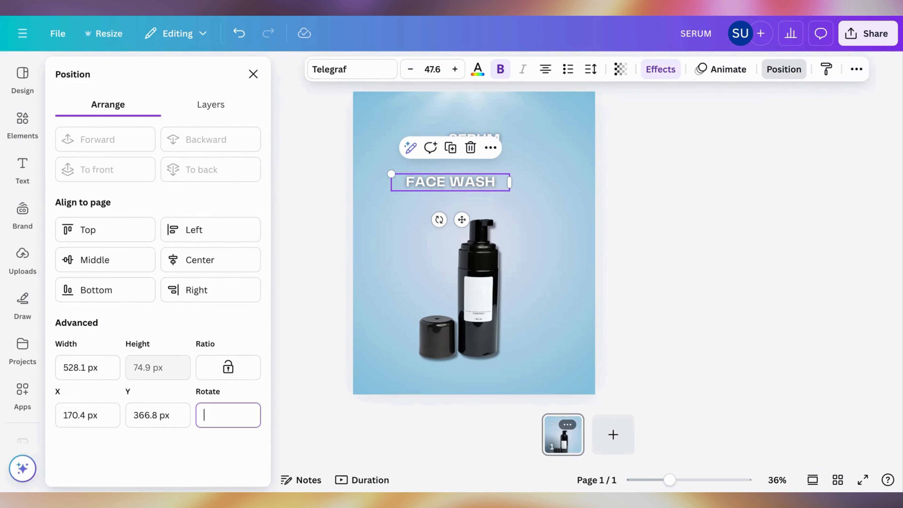
key(Return)
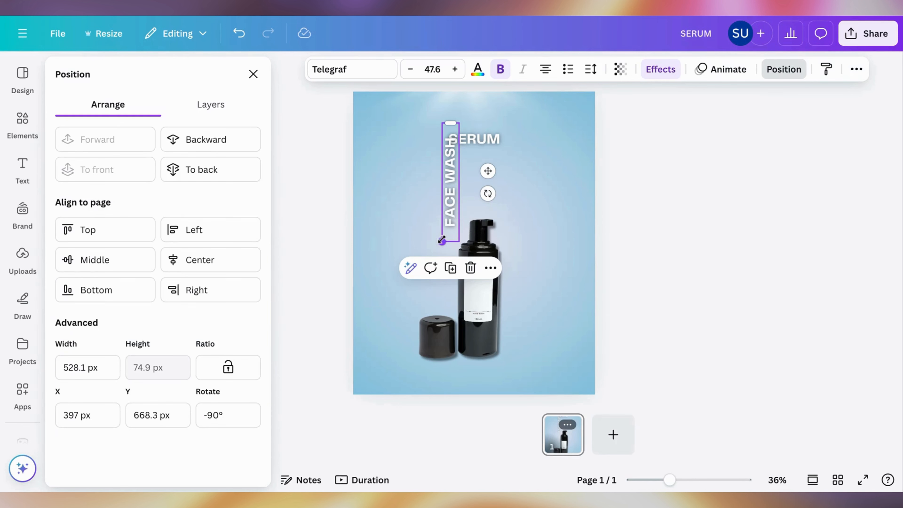
drag(441, 242, 444, 178)
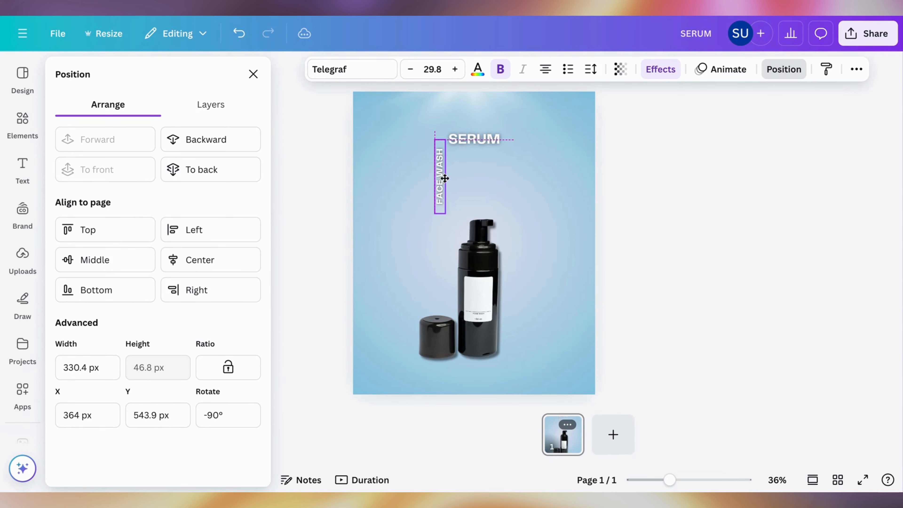
Step: Duplicate SERUM as MOISTURIZER, rotate the copy 90°, and lengthen its text box so the word fits on one line
click(463, 140)
drag(463, 139, 503, 183)
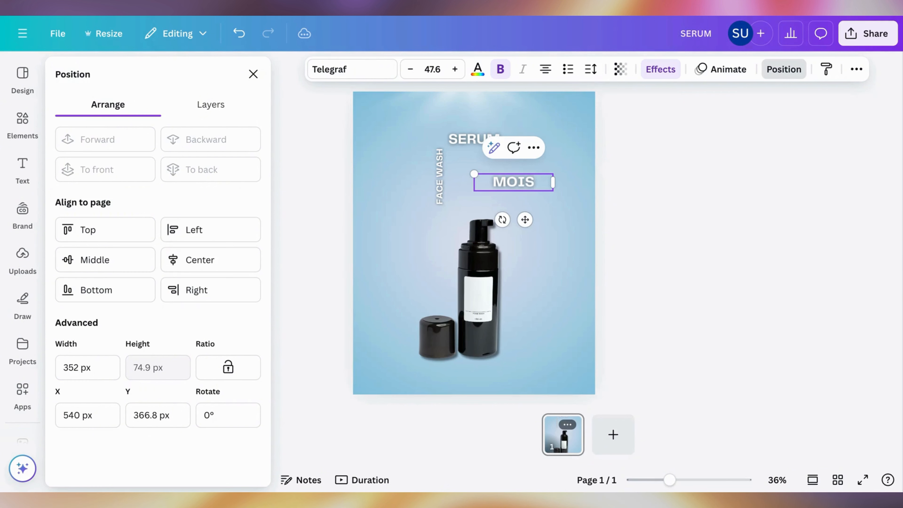
text(URIZER)
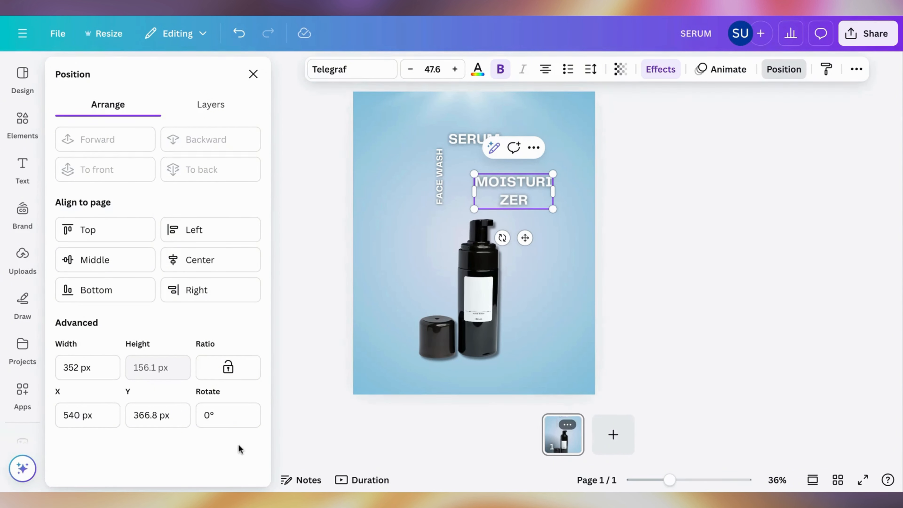
click(219, 420)
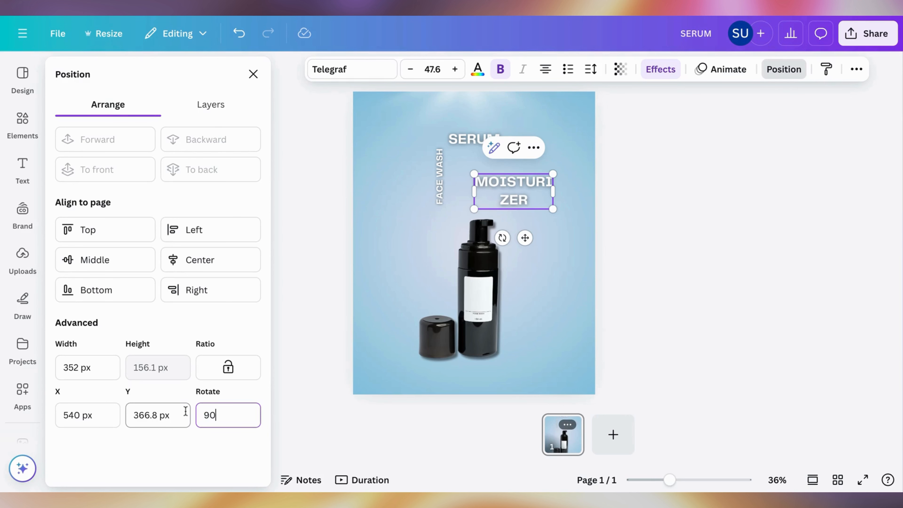
text(90)
key(Return)
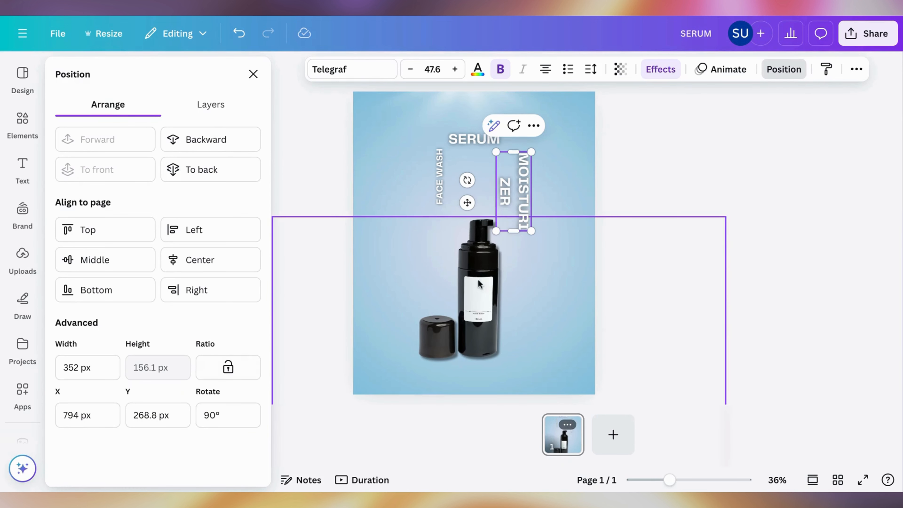
drag(518, 232, 522, 273)
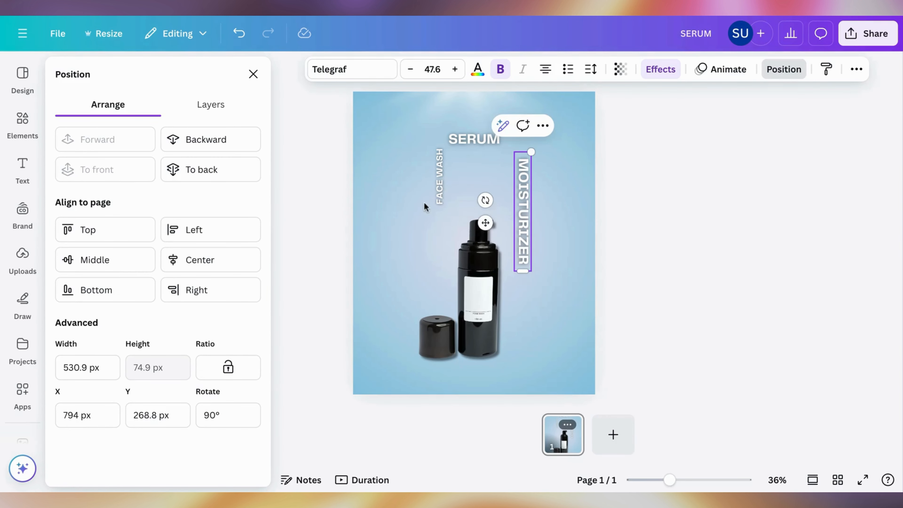
Step: Set MOISTURIZER to font size 29 and place its shortened text box below SERUM's right end
click(441, 179)
click(524, 178)
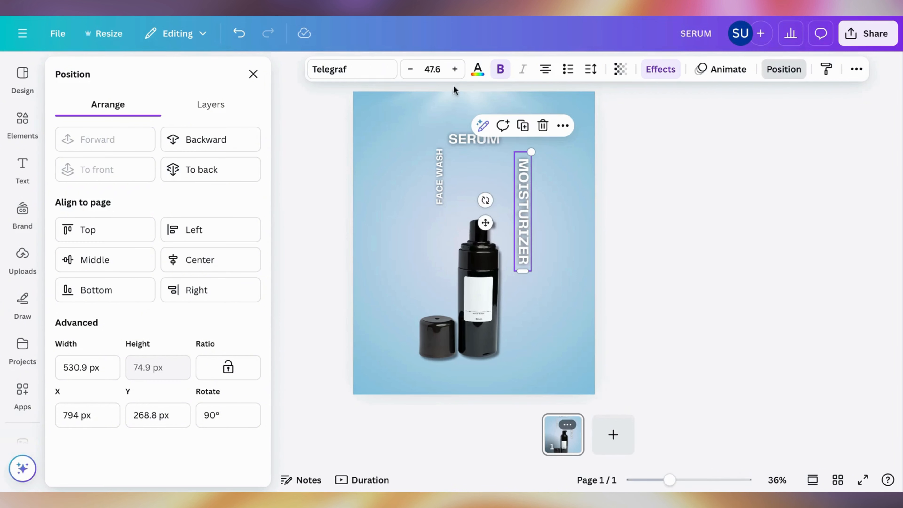
click(441, 68)
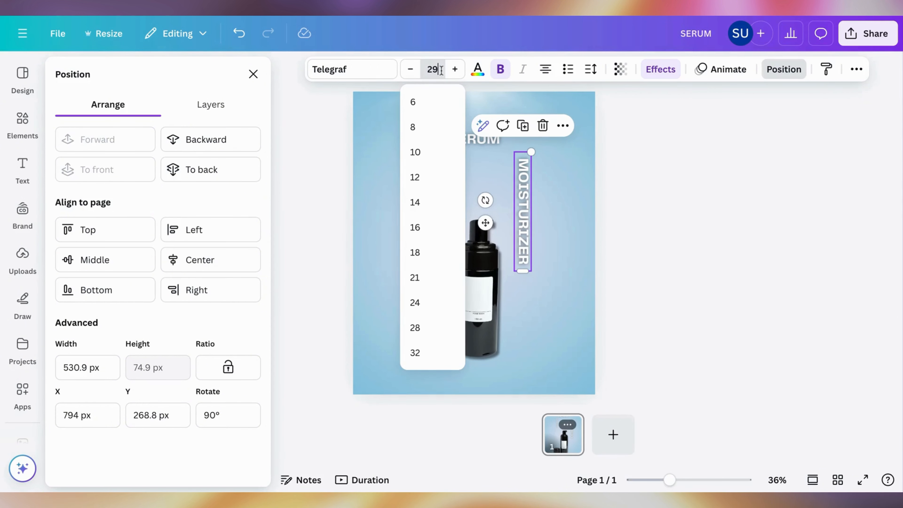
text(29)
key(Return)
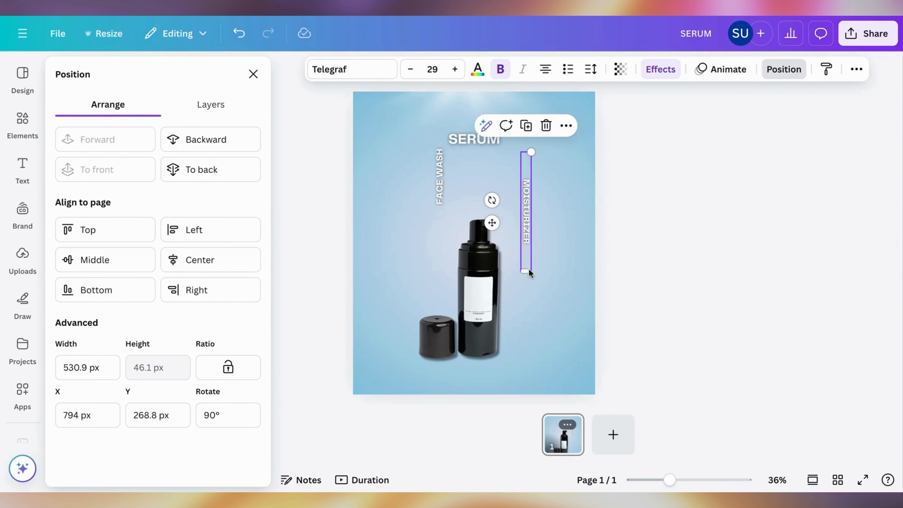
drag(526, 272, 514, 202)
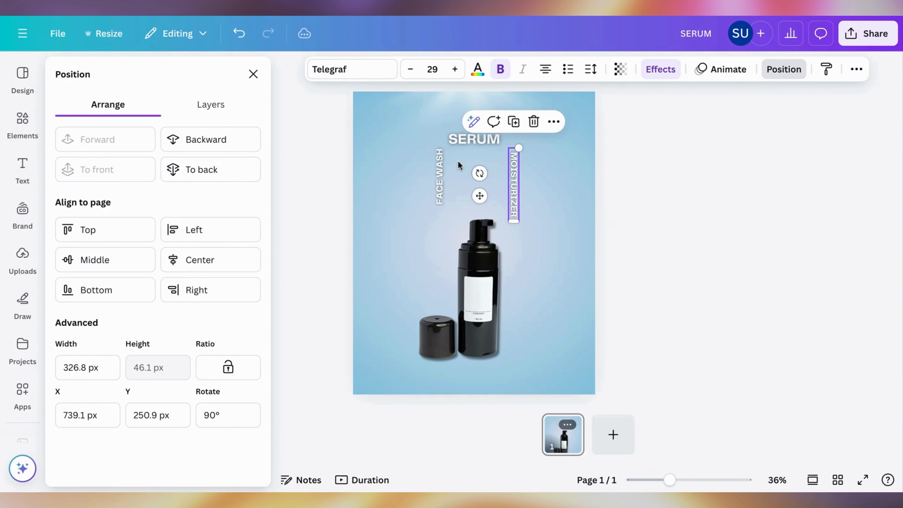
Step: Set the FACE WASH text's font size to 29 to match MOISTURIZER
click(440, 164)
click(512, 187)
click(434, 167)
click(433, 70)
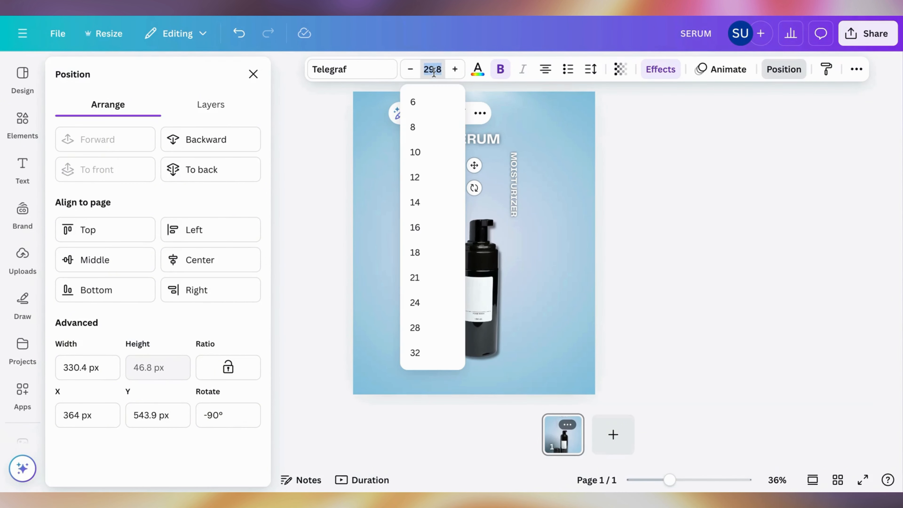
key(Return)
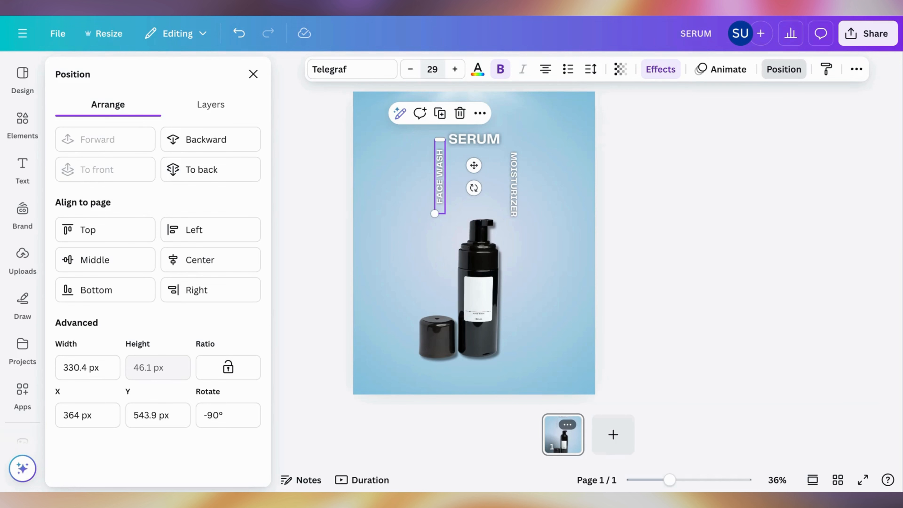
Step: Move the FACE WASH text down until its lower edge aligns with MOISTURIZER's
click(419, 136)
click(408, 204)
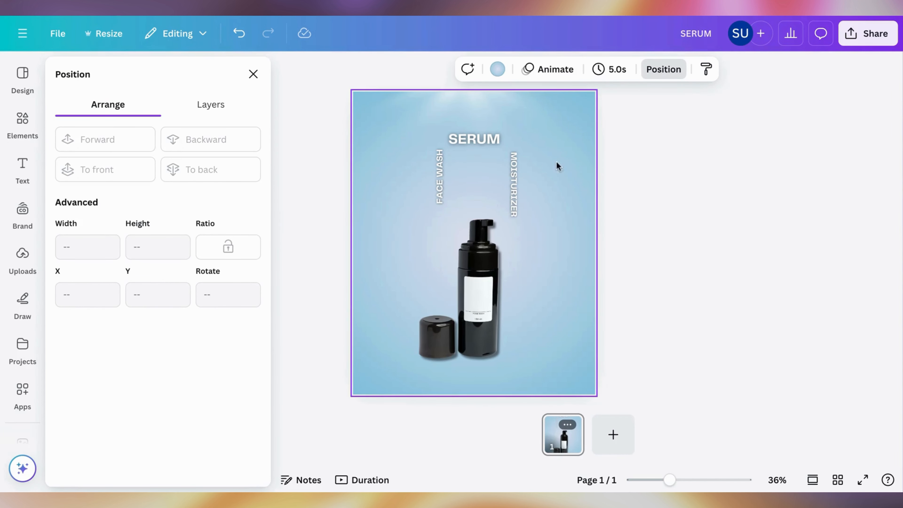
click(611, 163)
click(629, 152)
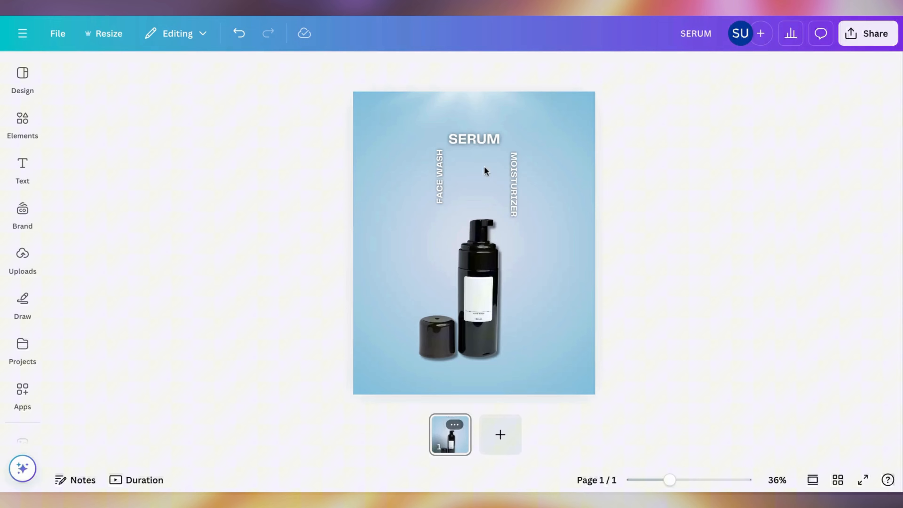
click(440, 178)
drag(439, 178, 439, 182)
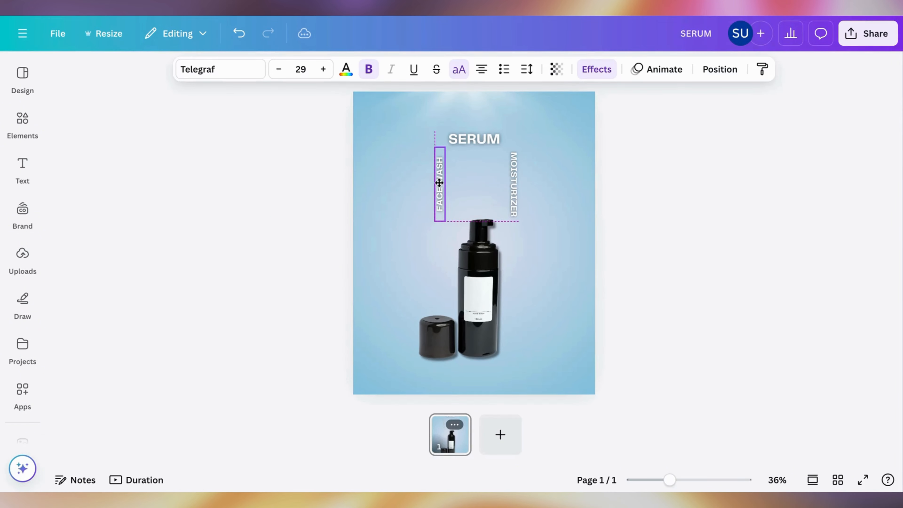
Step: Duplicate SERUM as CREAM between the two vertical words and rotate the copy -180°
click(478, 139)
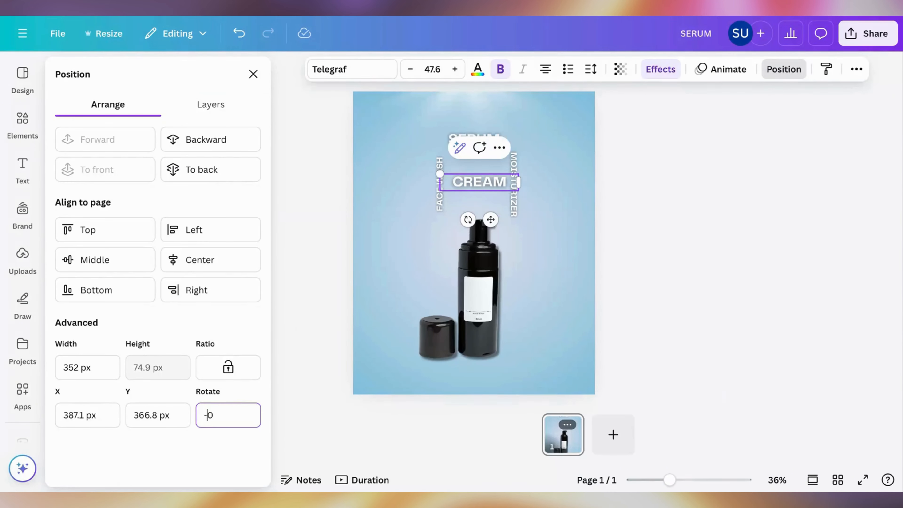
key(Return)
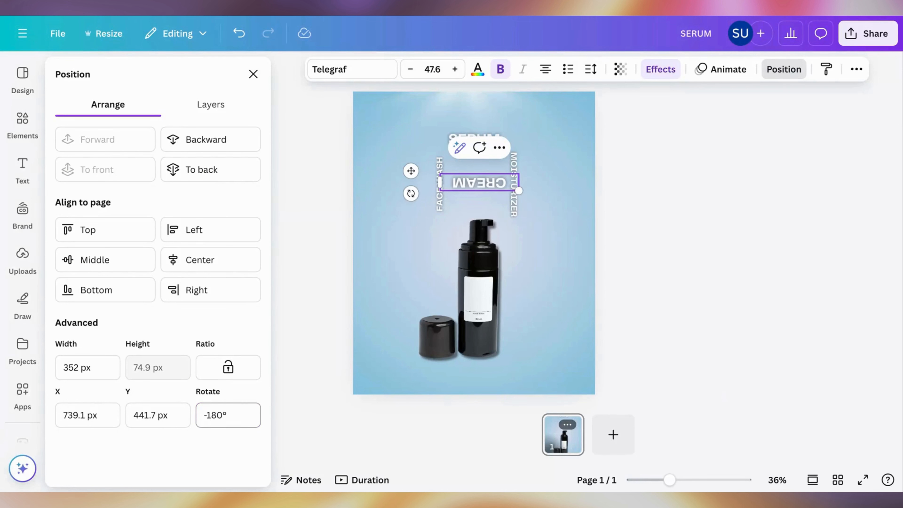
click(617, 220)
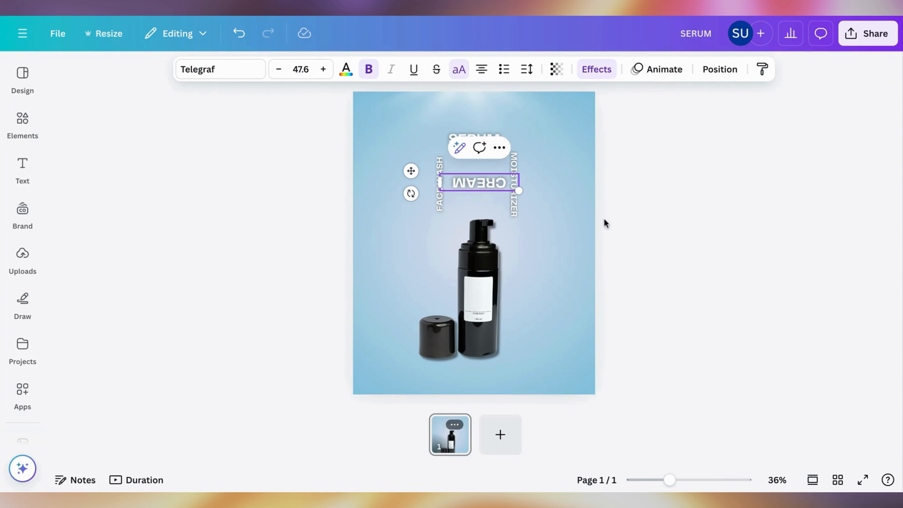
Step: Set CREAM to font size 29 and move it down between the lower ends of FACE WASH and MOISTURIZER
click(305, 71)
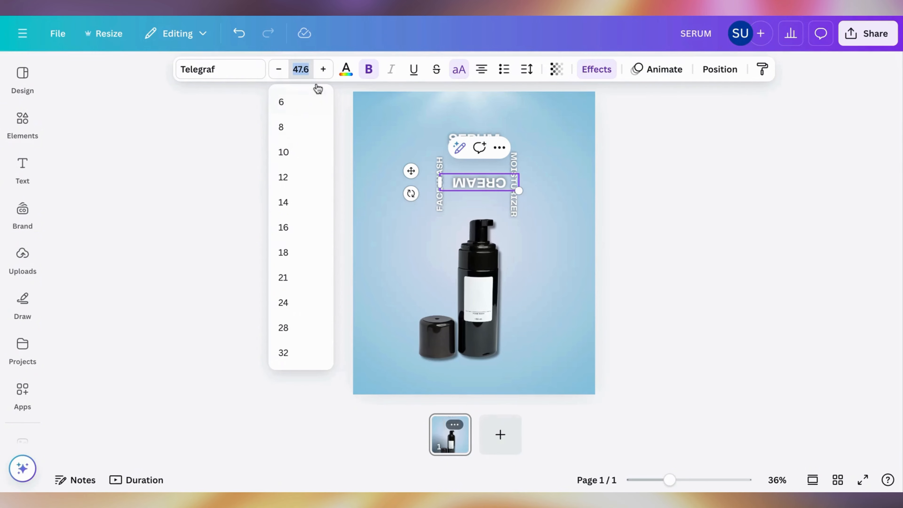
key(Return)
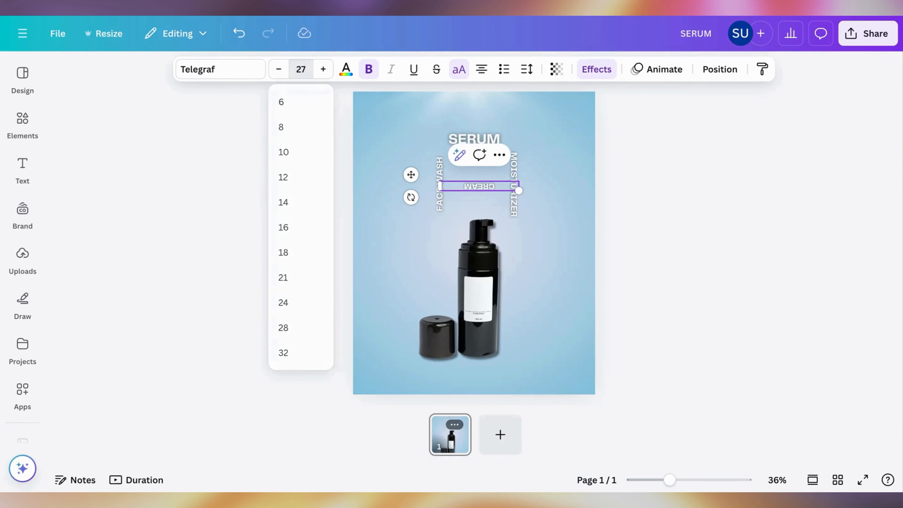
click(357, 176)
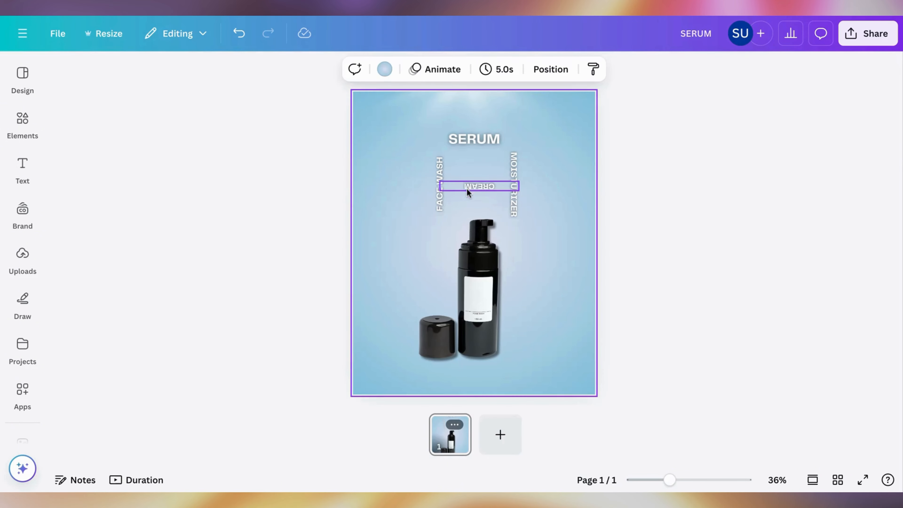
click(445, 194)
click(478, 186)
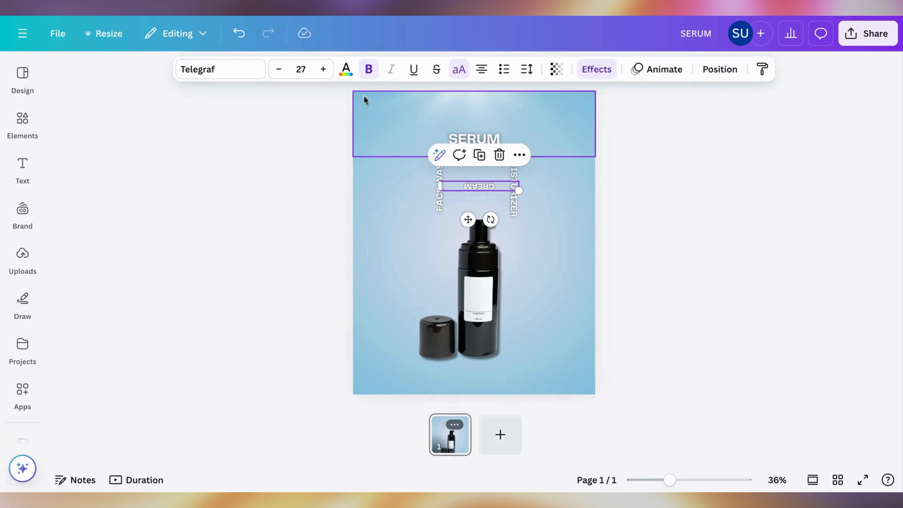
click(330, 74)
click(330, 75)
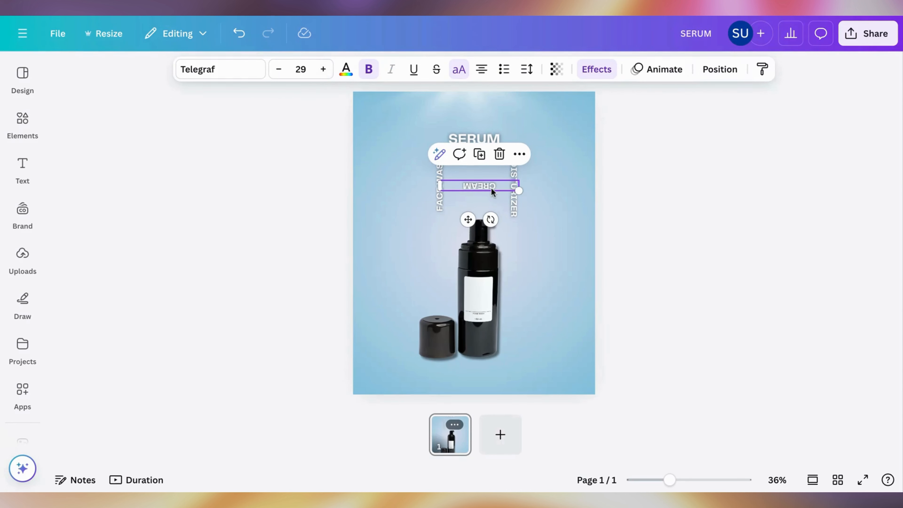
drag(490, 190, 485, 212)
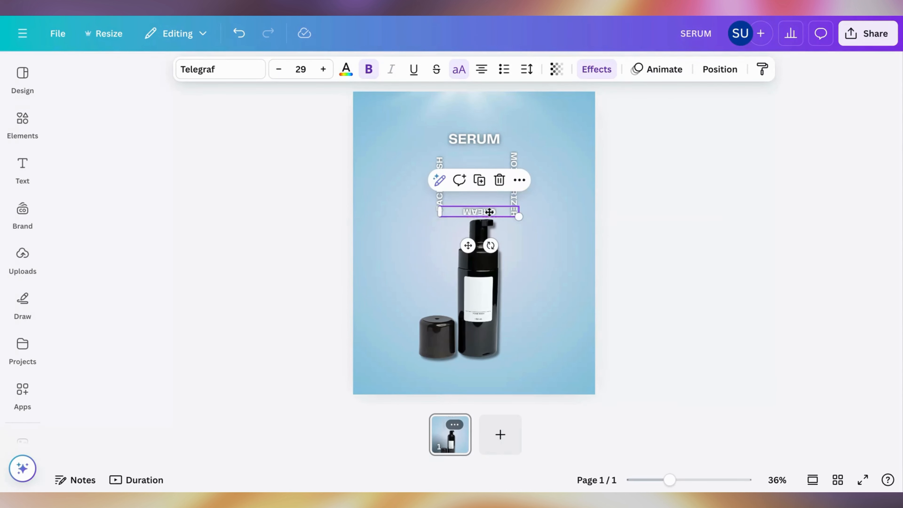
Step: Set the SERUM text's font size to 29 and move it down between the upper ends of FACE WASH and MOISTURIZER
click(477, 141)
click(322, 70)
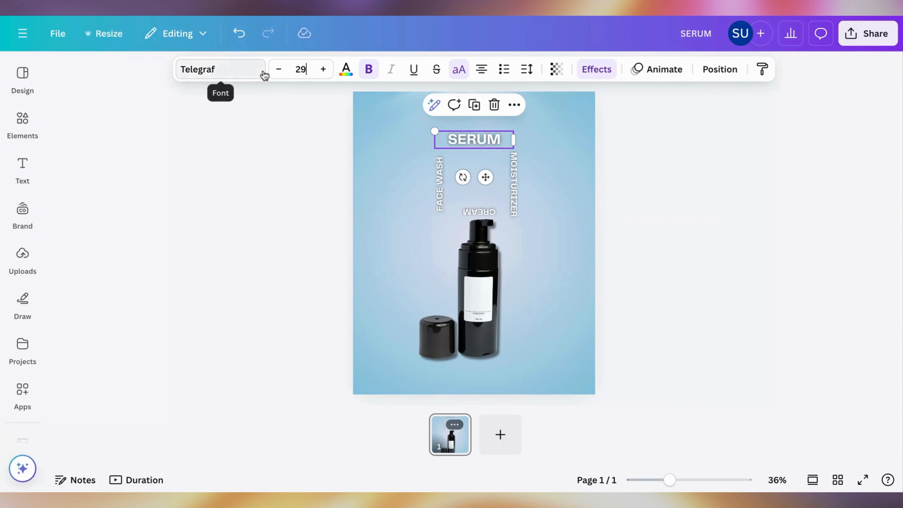
key(Return)
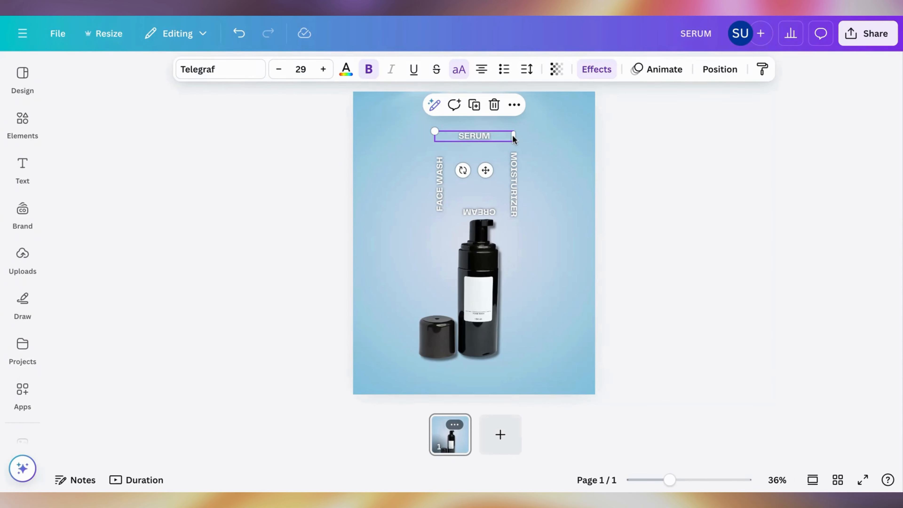
drag(516, 138, 485, 148)
Step: Add a circle, shrink it, and fit it in the middle of the four product-name texts
click(443, 212)
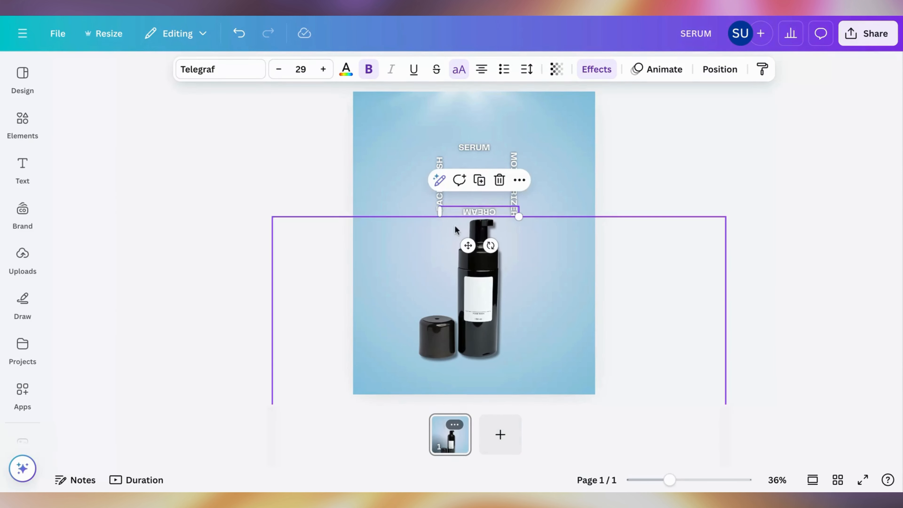
key(c)
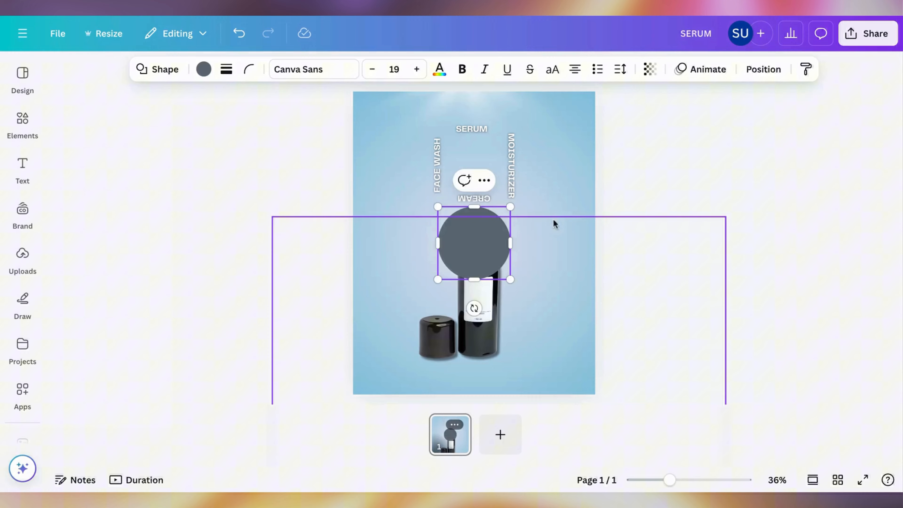
click(552, 222)
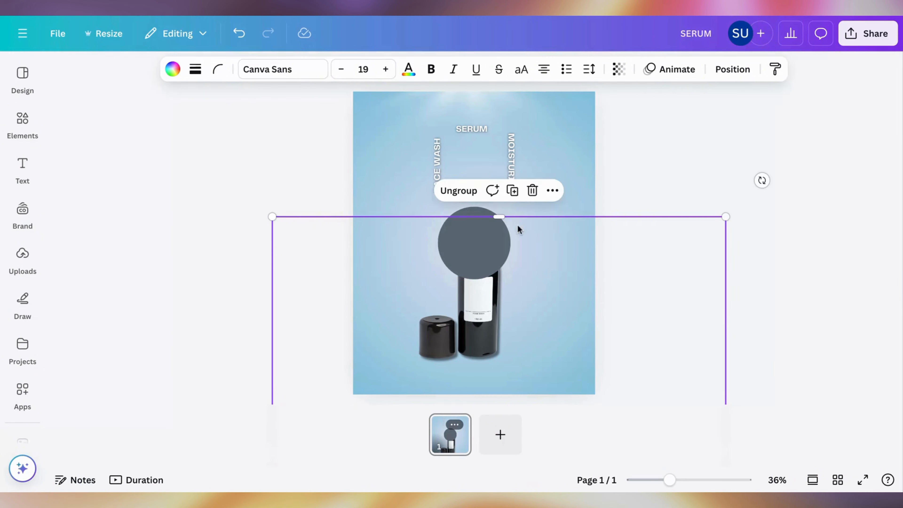
click(493, 228)
drag(494, 232, 473, 165)
click(609, 149)
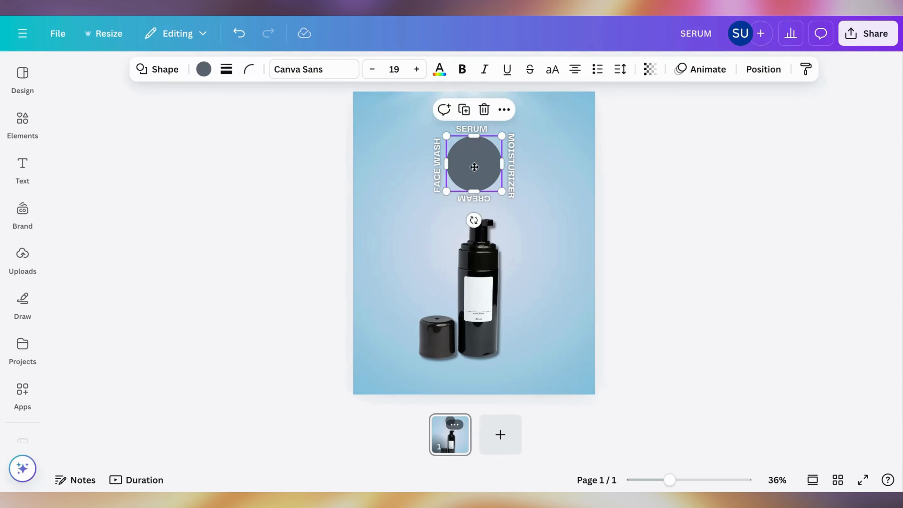
click(585, 174)
Step: Set the circle's fill to no color so only the four words around it show
click(473, 163)
click(204, 70)
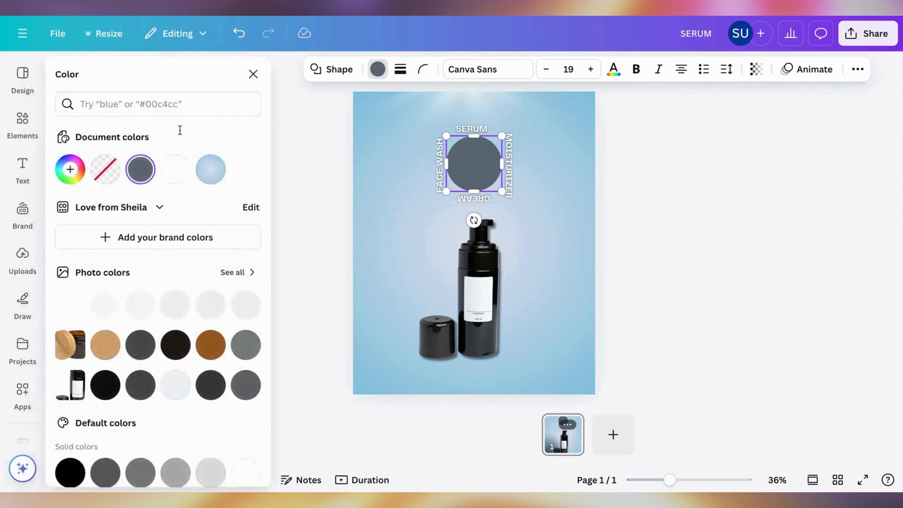
click(105, 169)
click(607, 165)
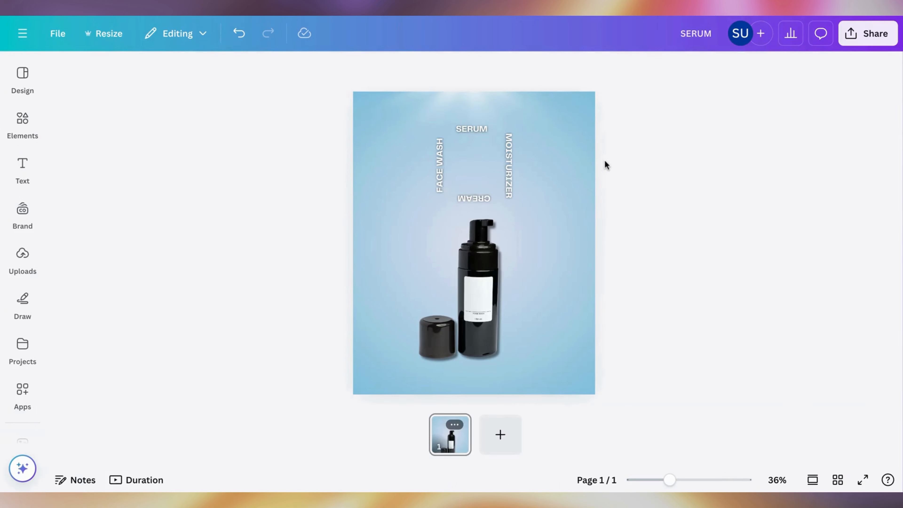
Step: Group the transparent circle with the FACE WASH, SERUM, MOISTURIZER and CREAM texts
click(471, 157)
shift+click(439, 159)
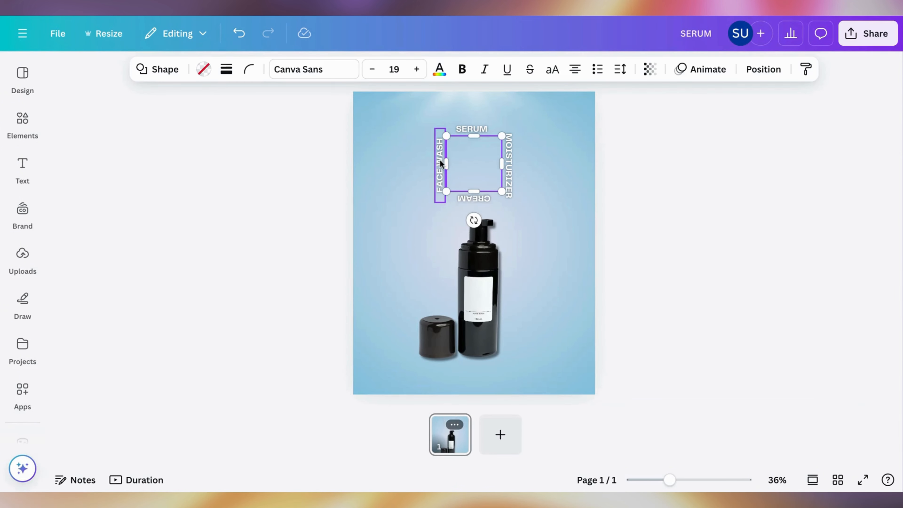
shift+click(473, 132)
shift+click(510, 146)
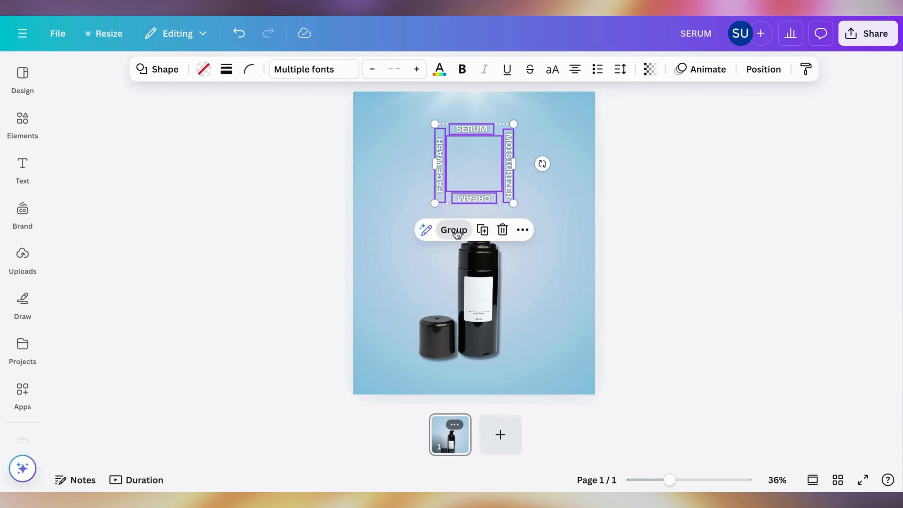
click(449, 234)
Step: Enlarge the grouped text ring until it spans nearly the full width of the page
drag(459, 189, 298, 341)
drag(391, 283, 449, 286)
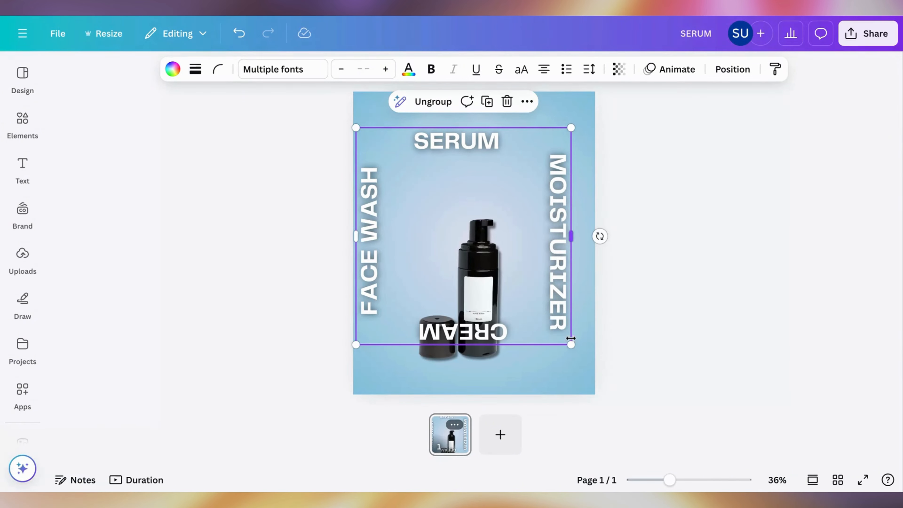
drag(571, 348, 596, 368)
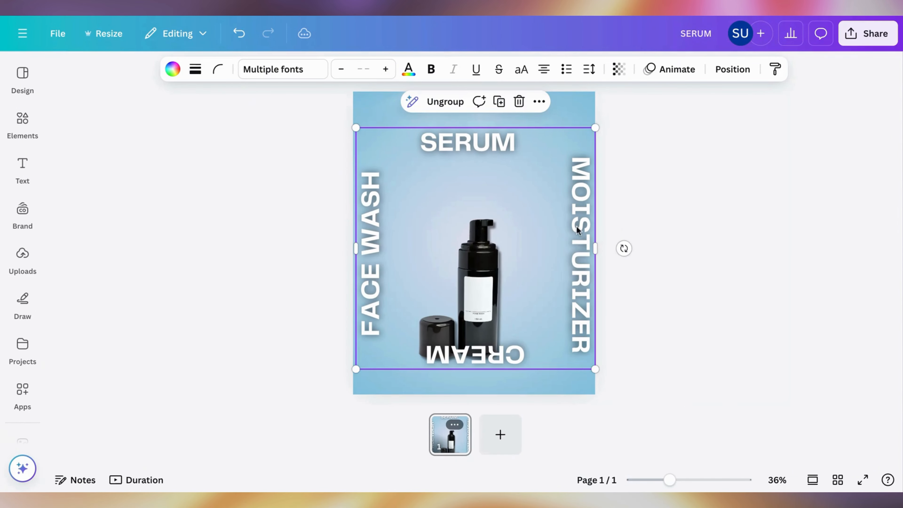
Step: Move the text ring down partly past the page's lower edge and rotate it until FACE WASH reads upright
drag(577, 230, 575, 375)
drag(562, 339, 558, 373)
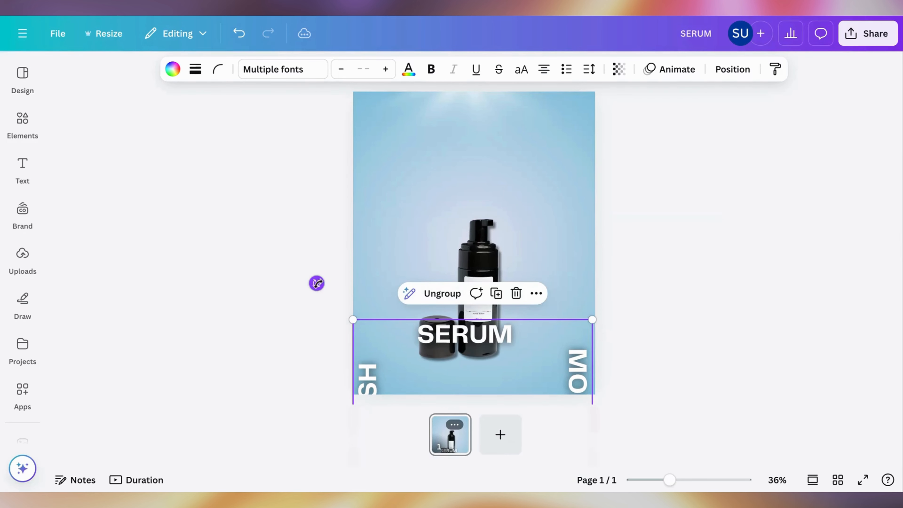
drag(317, 283, 560, 383)
Step: Reposition the product wheel so the black pump bottle stands just above the FACE WASH text
click(620, 302)
click(507, 281)
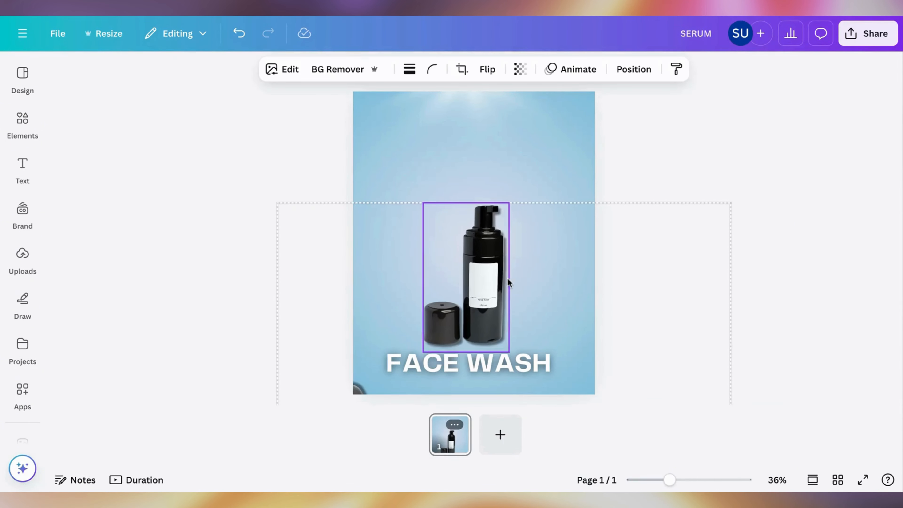
drag(507, 277, 506, 288)
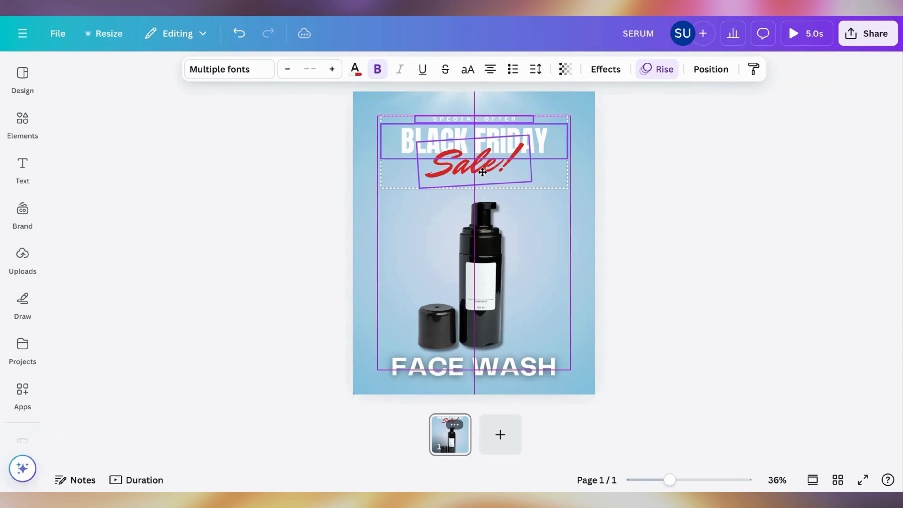
click(619, 242)
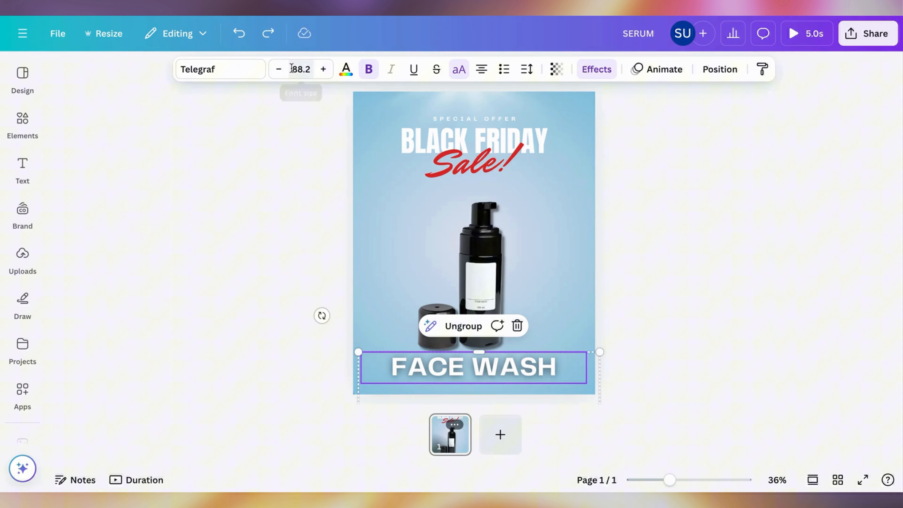
Step: Try font size 29 on the FACE WASH text inside the ring
click(291, 68)
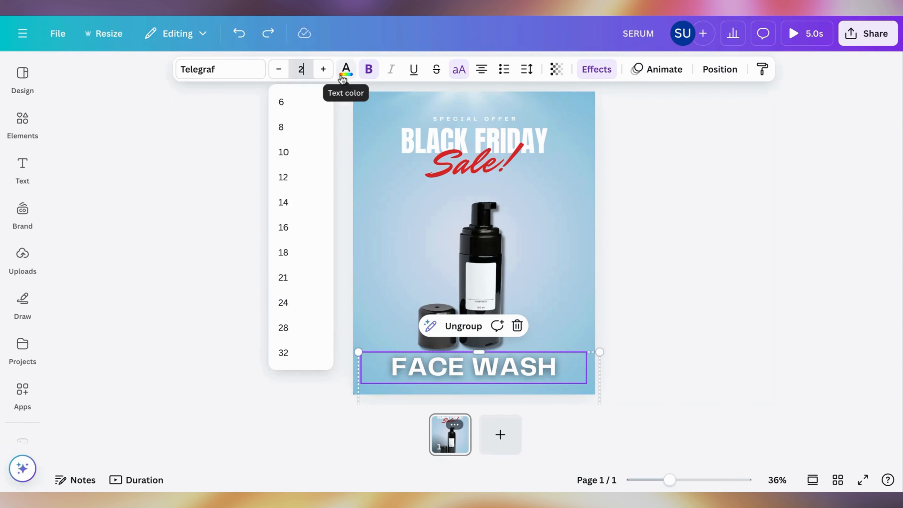
text(29)
key(Return)
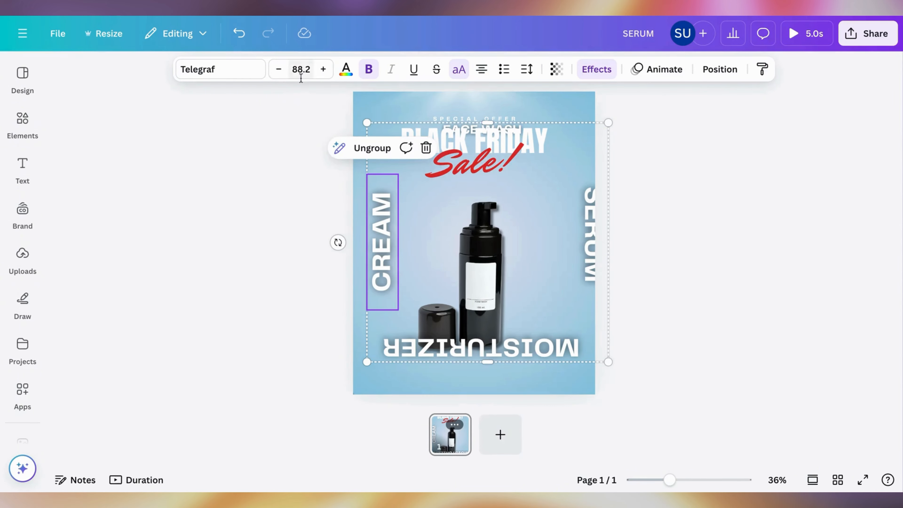
Step: Set the CREAM, MOISTURIZER and SERUM texts in the ring to font size 42
click(302, 73)
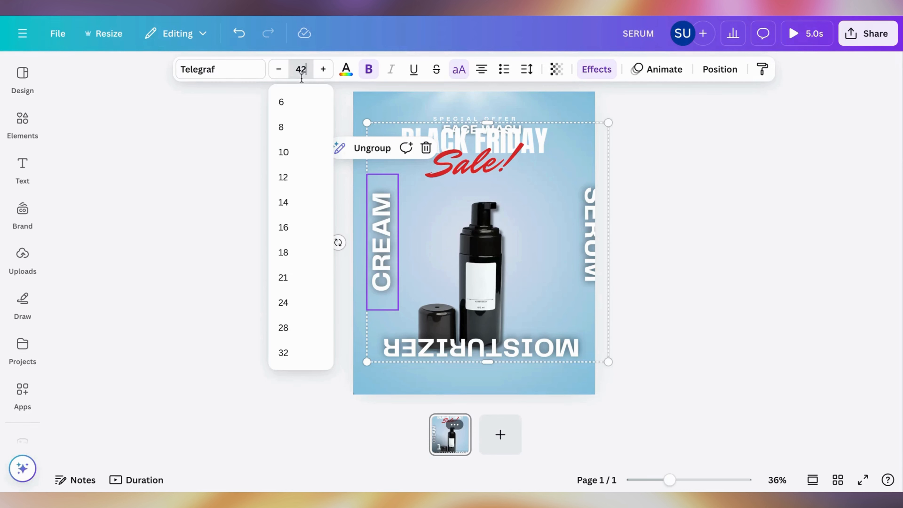
key(Return)
click(406, 351)
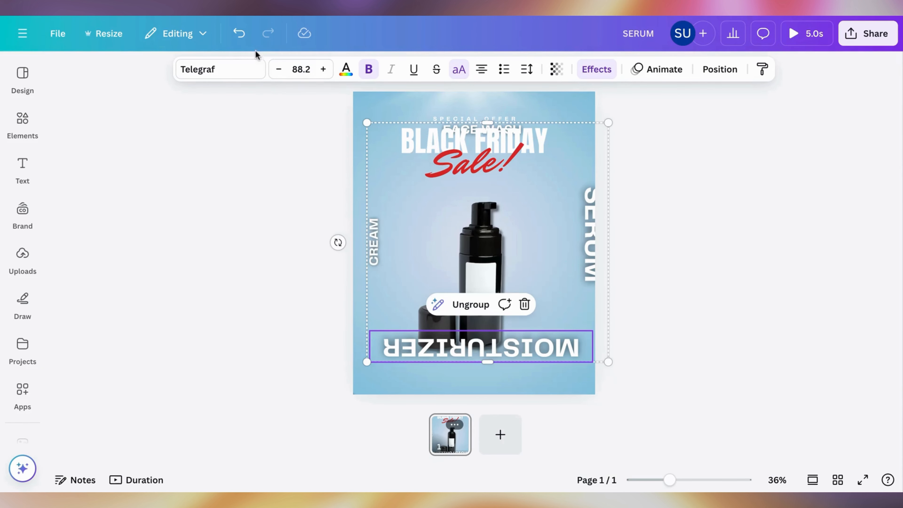
click(291, 75)
text(42)
key(Return)
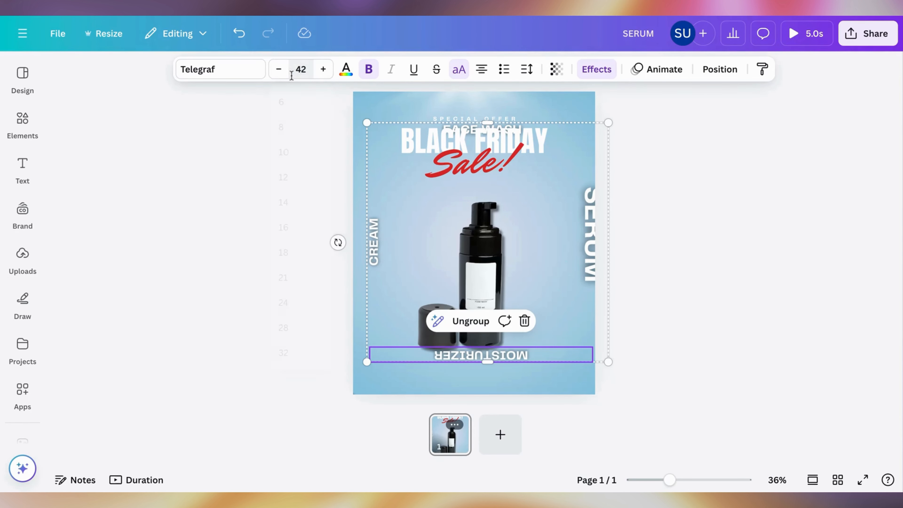
click(584, 226)
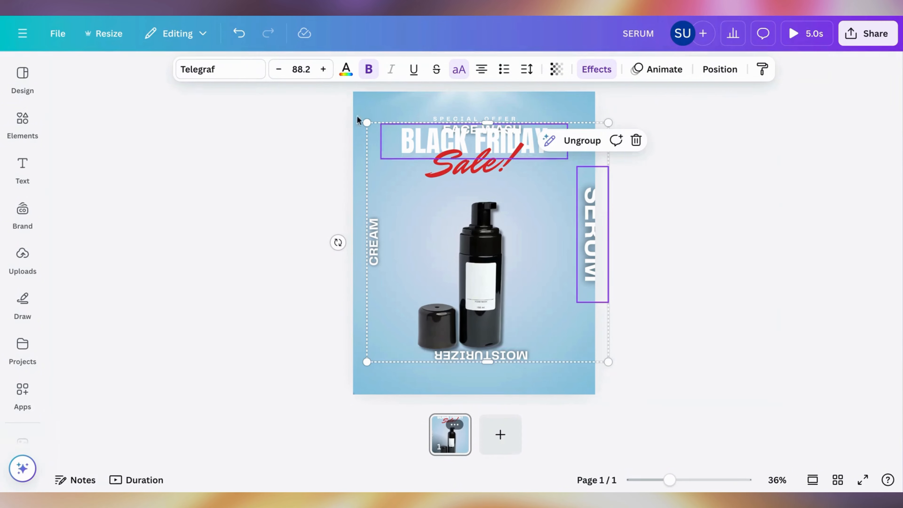
click(308, 69)
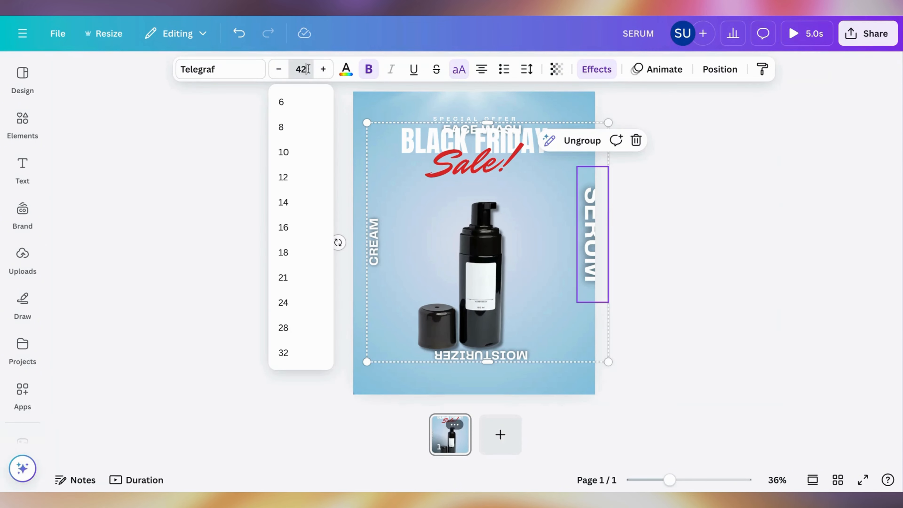
key(Return)
click(863, 245)
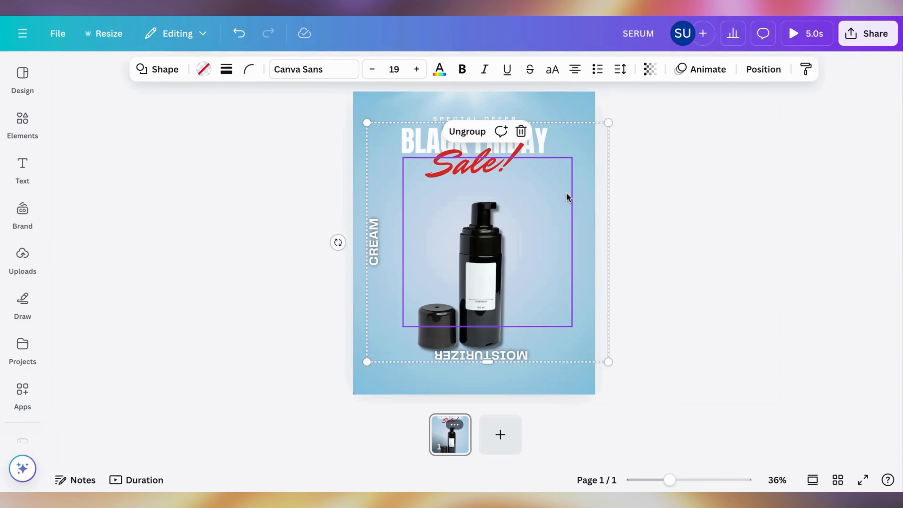
Step: Move the text ring down until FACE WASH sits below the bottle, and duplicate the page
drag(566, 195, 543, 406)
click(451, 443)
key(ctrl+d)
Step: On page 2, rotate and reposition the product wheel so the amber dropper bottle stands upright in the center
click(483, 320)
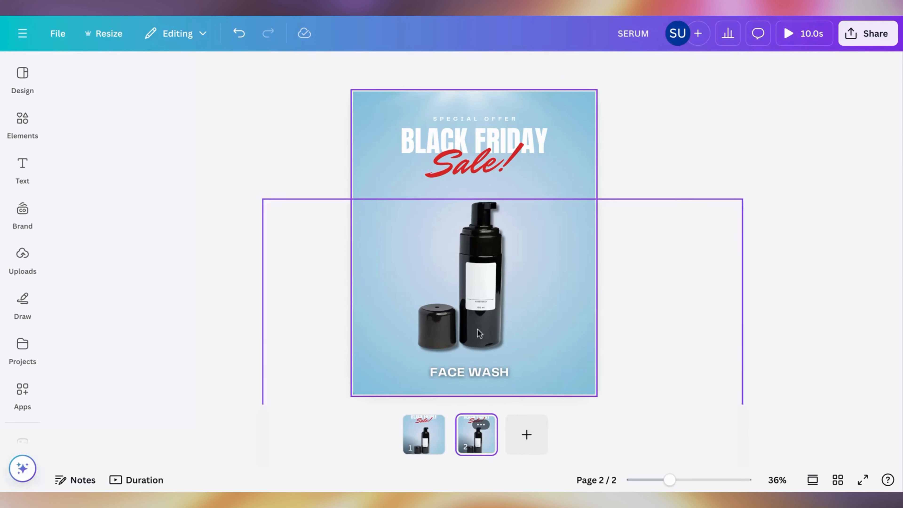
drag(779, 162, 343, 279)
drag(573, 286, 539, 254)
click(653, 157)
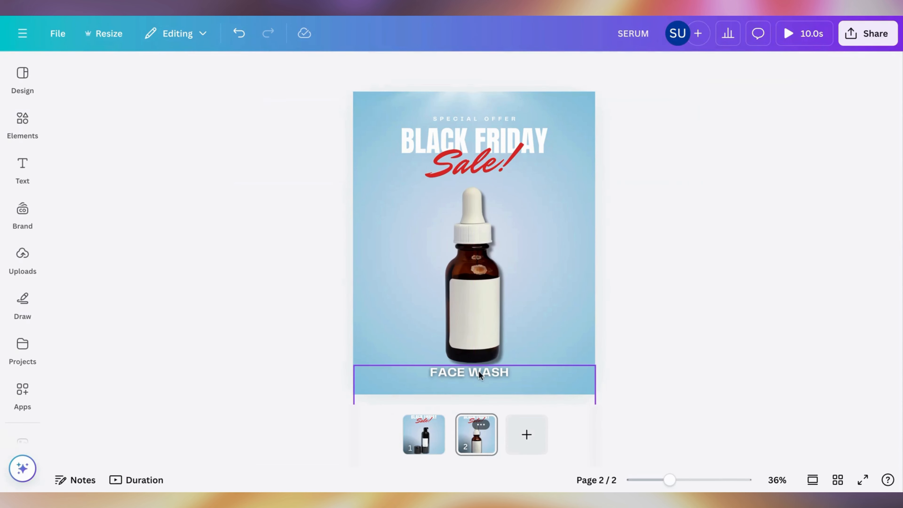
Step: Rotate the text ring on page 2 until CREAM reads upright below the dropper bottle
click(473, 386)
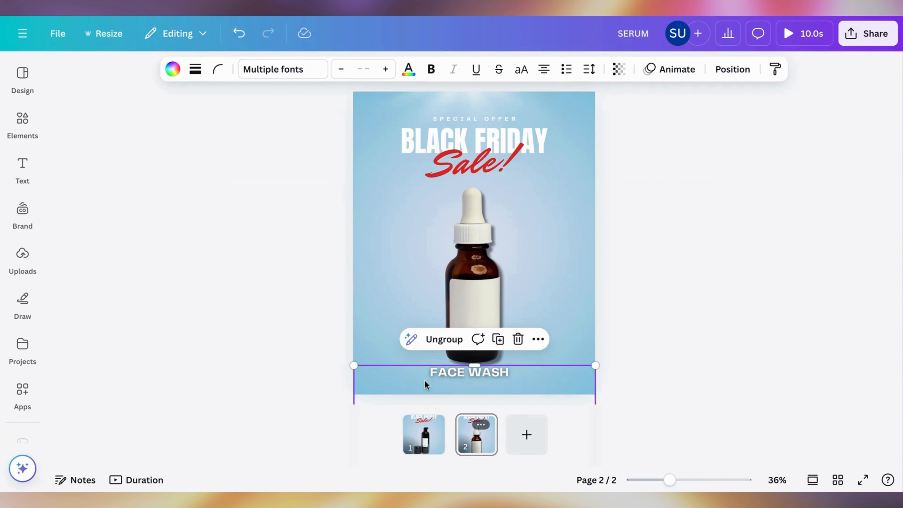
drag(426, 385, 426, 327)
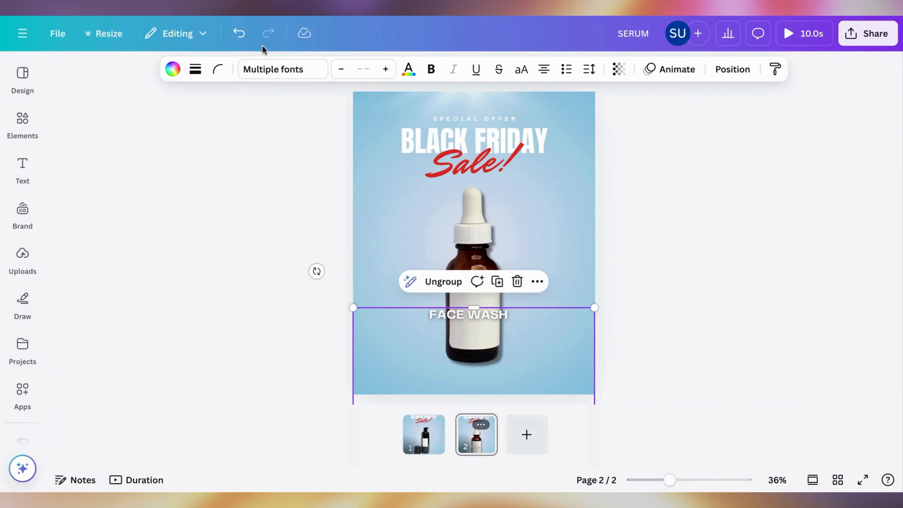
click(238, 32)
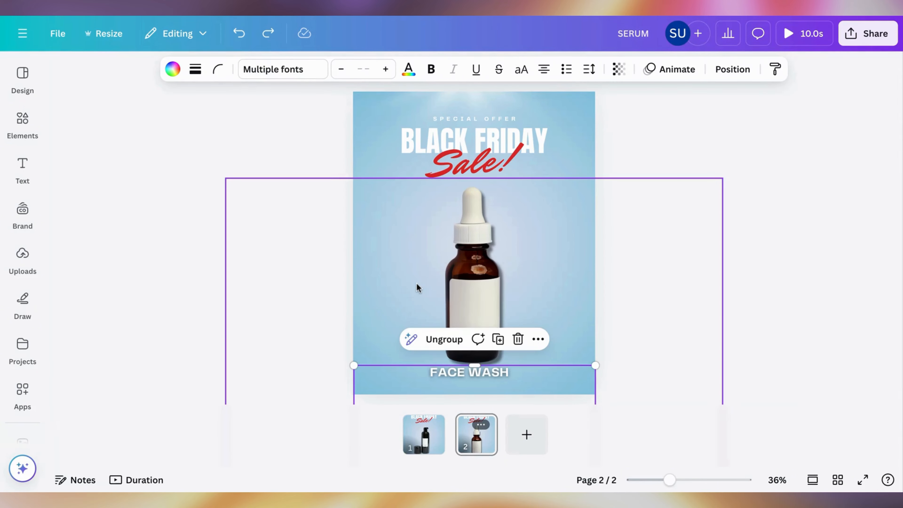
scroll(487, 277, down, 4)
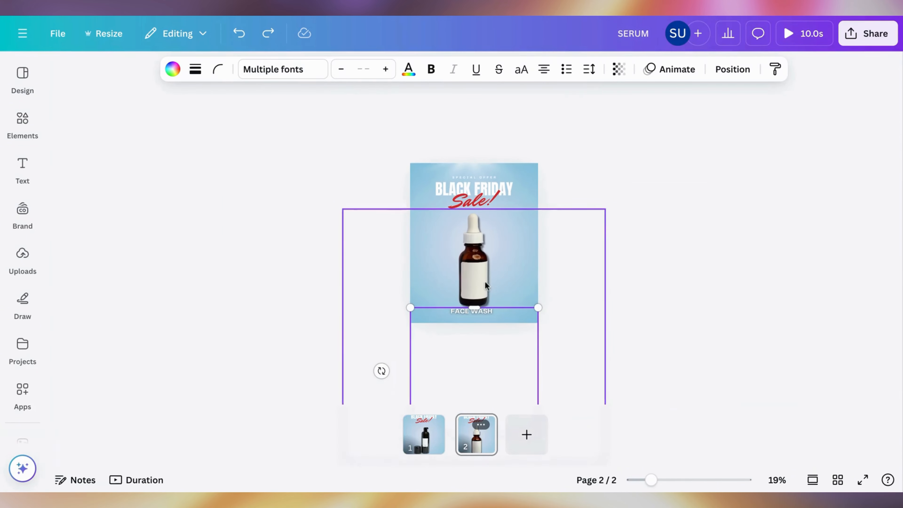
drag(381, 371, 477, 316)
scroll(614, 250, up, 5)
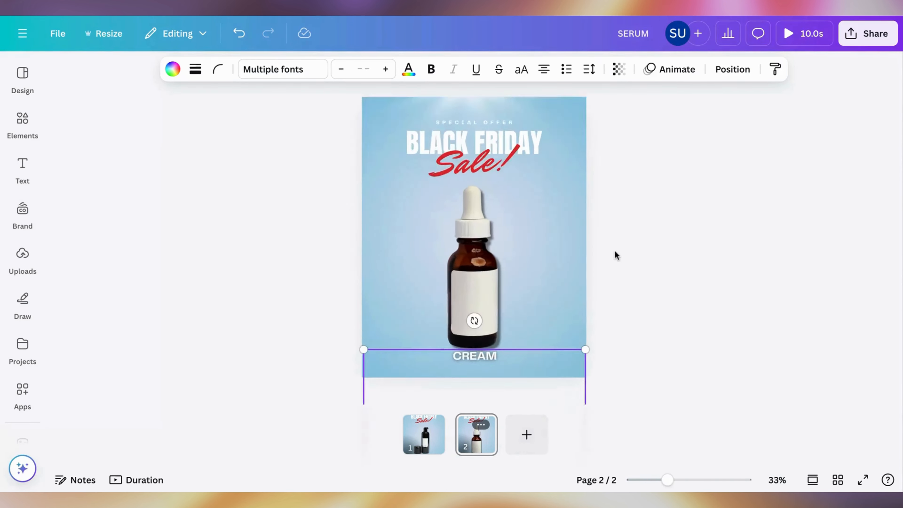
scroll(614, 250, down, 3)
click(614, 249)
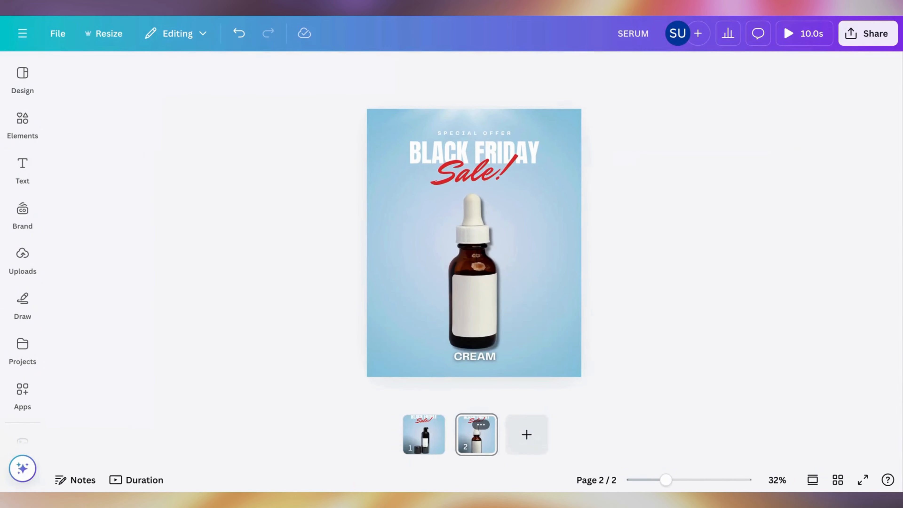
Step: Move the text ring slightly down and enlarge it a little so CREAM is centered below the dropper bottle
click(497, 364)
drag(497, 364, 494, 371)
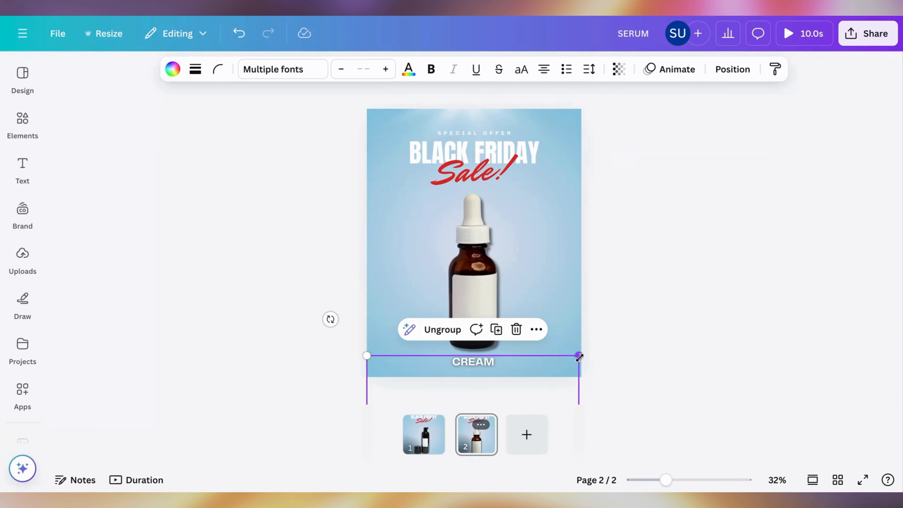
drag(578, 356, 556, 373)
click(631, 285)
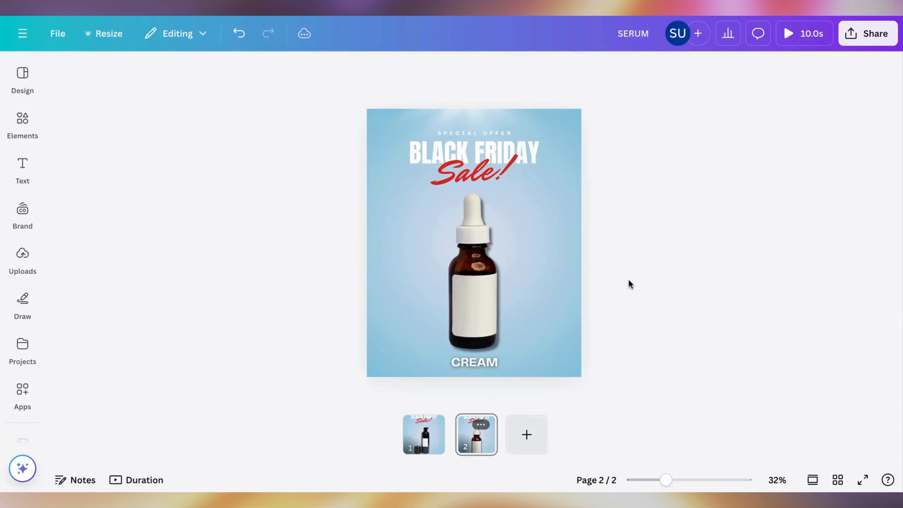
Step: Duplicate page 2 and, on page 3, rotate and reposition the product wheel until the amber pump bottle stands upright in the center
click(482, 425)
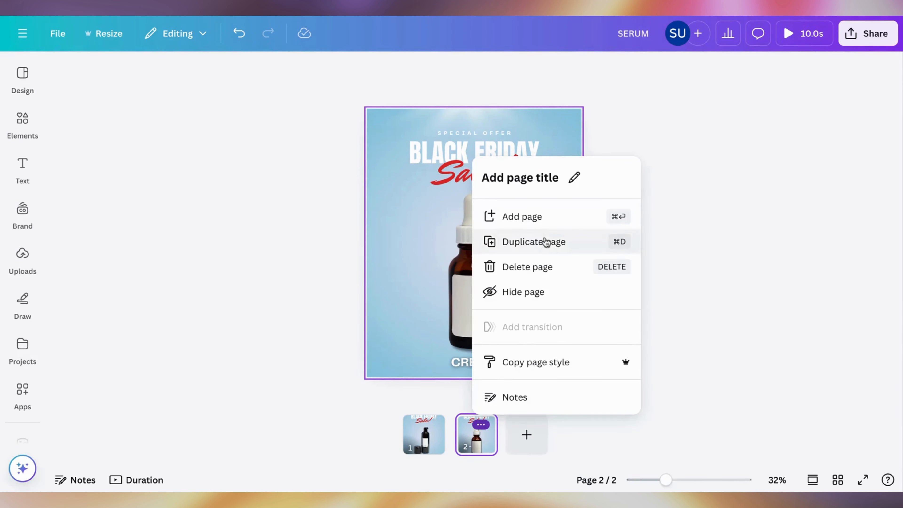
click(544, 242)
click(502, 248)
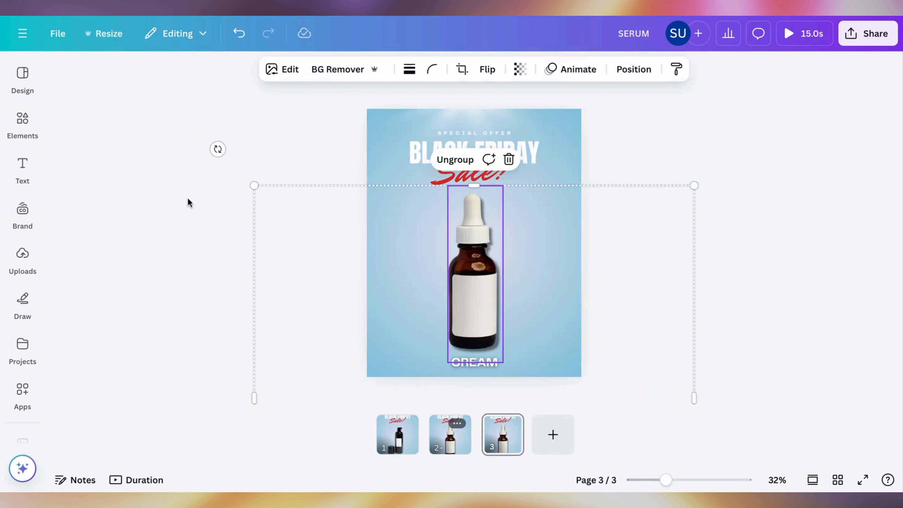
drag(213, 149, 109, 438)
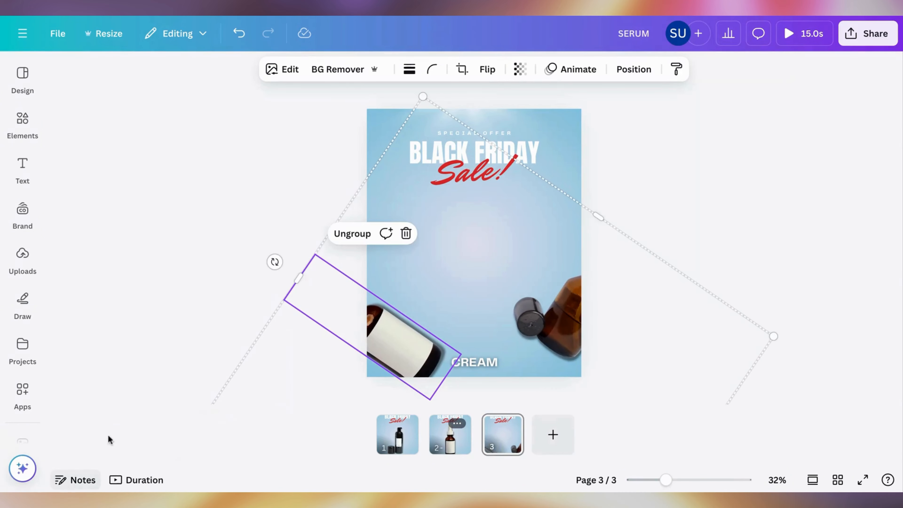
drag(275, 262, 230, 402)
drag(522, 296, 497, 328)
click(672, 160)
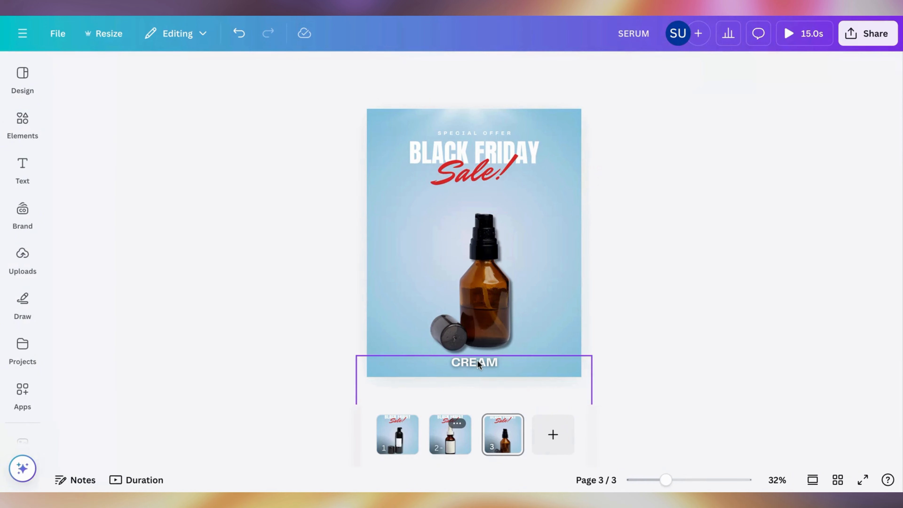
drag(487, 271, 483, 277)
click(621, 164)
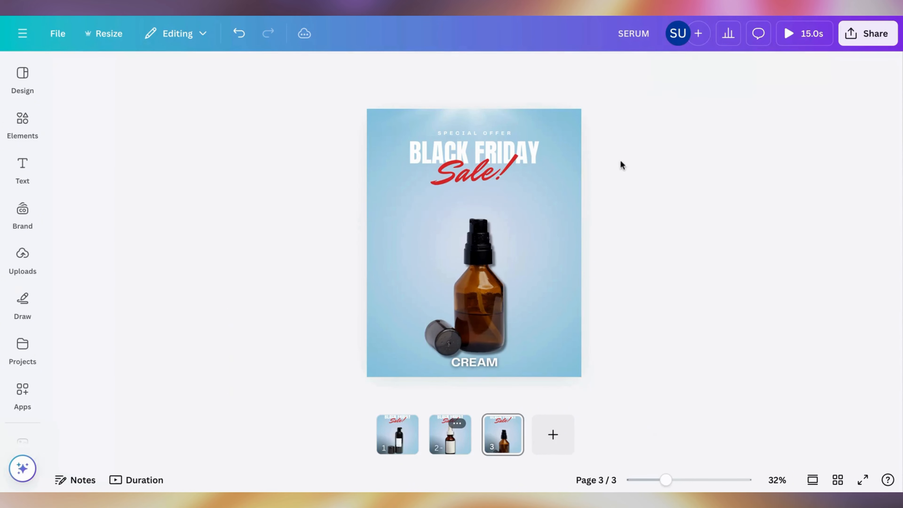
Step: Rotate the text ring on page 3 until MOISTURIZER reads upright below the amber pump bottle
click(484, 366)
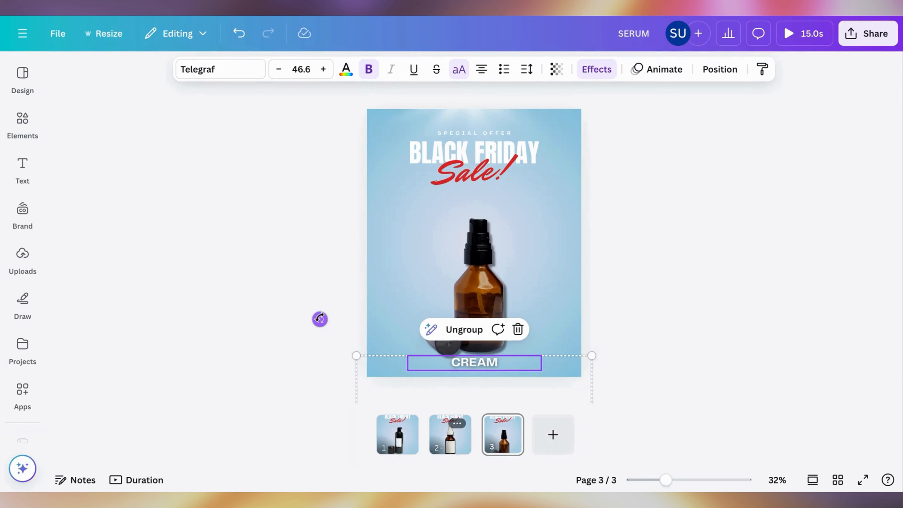
drag(319, 319, 627, 318)
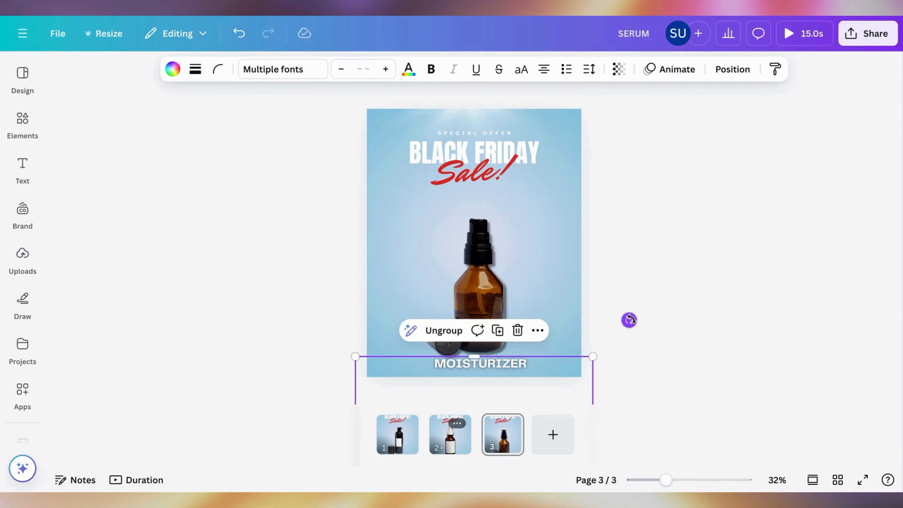
click(645, 270)
Step: Duplicate page 3 and, on page 4, rotate and reposition the product wheel until the wooden-lid jar sits upright in the center
click(499, 443)
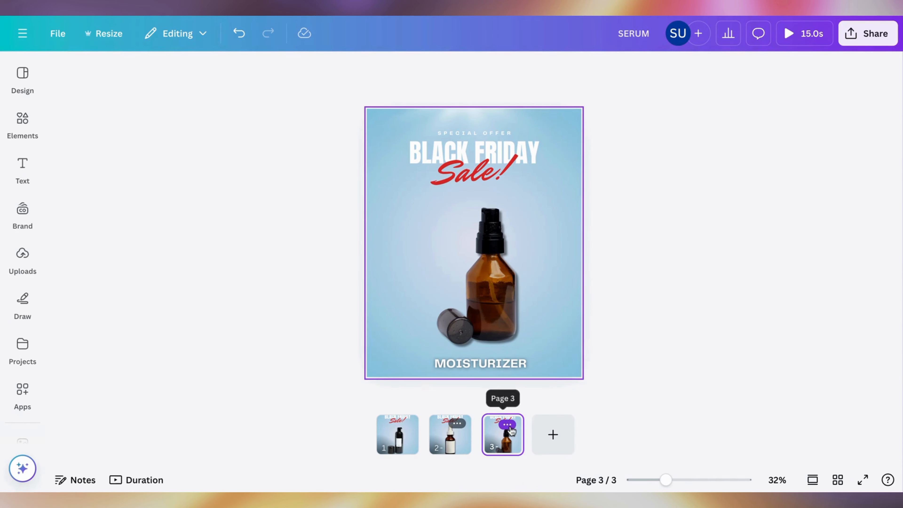
click(509, 425)
click(556, 181)
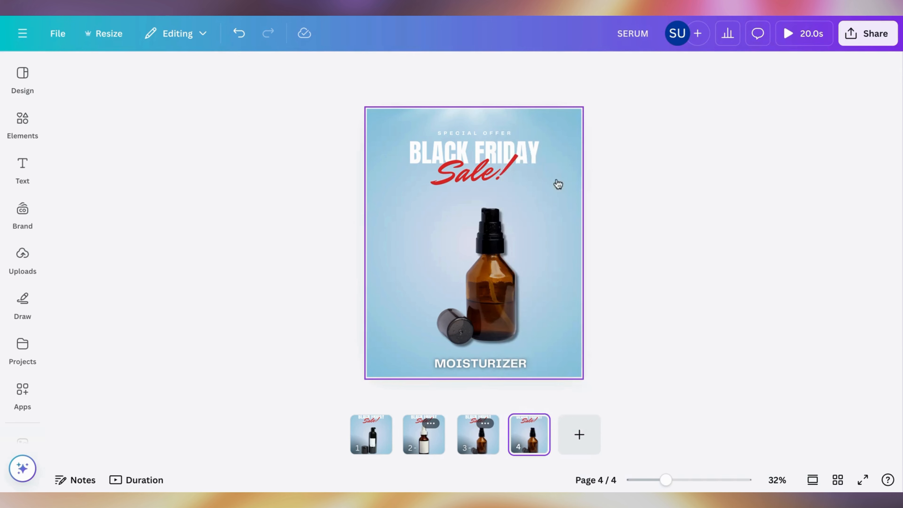
click(472, 258)
drag(207, 168, 235, 331)
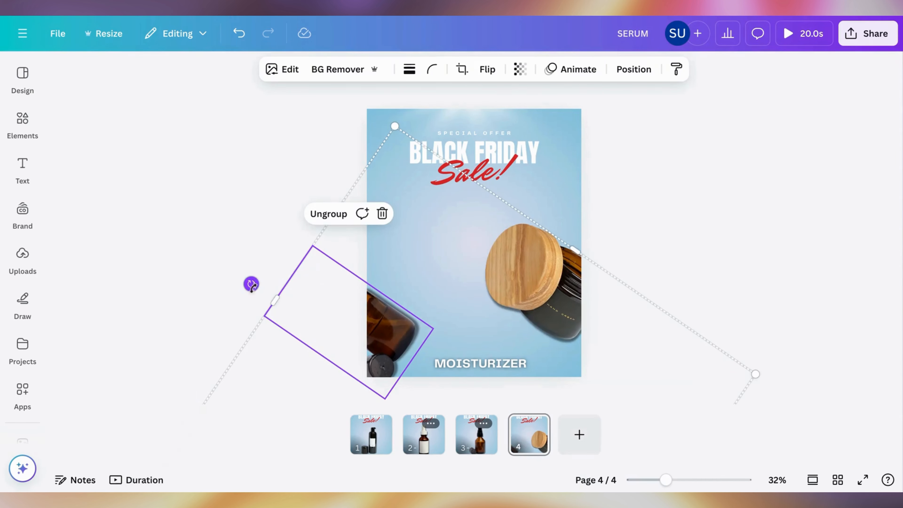
drag(251, 284, 474, 418)
drag(569, 302, 559, 303)
click(650, 195)
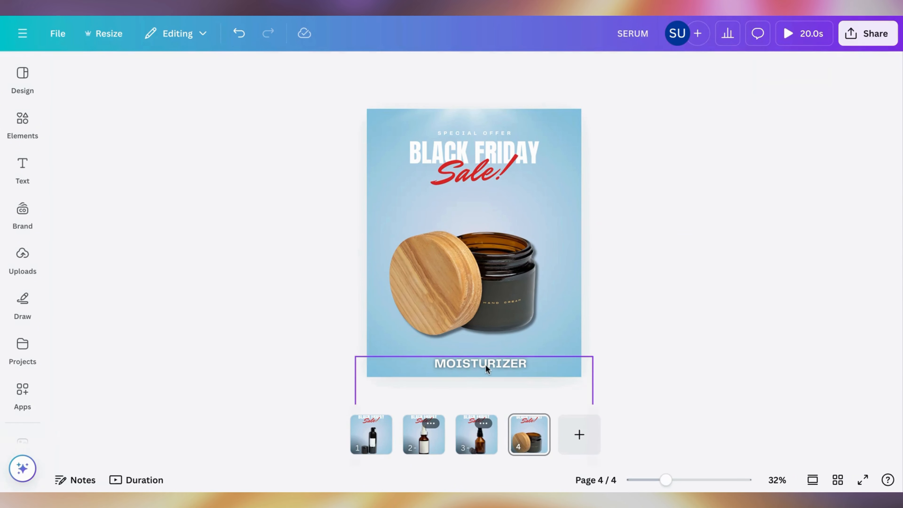
Step: Rotate, enlarge and reposition the text ring on page 4 until SERUM reads upright and centered below the jar
click(401, 369)
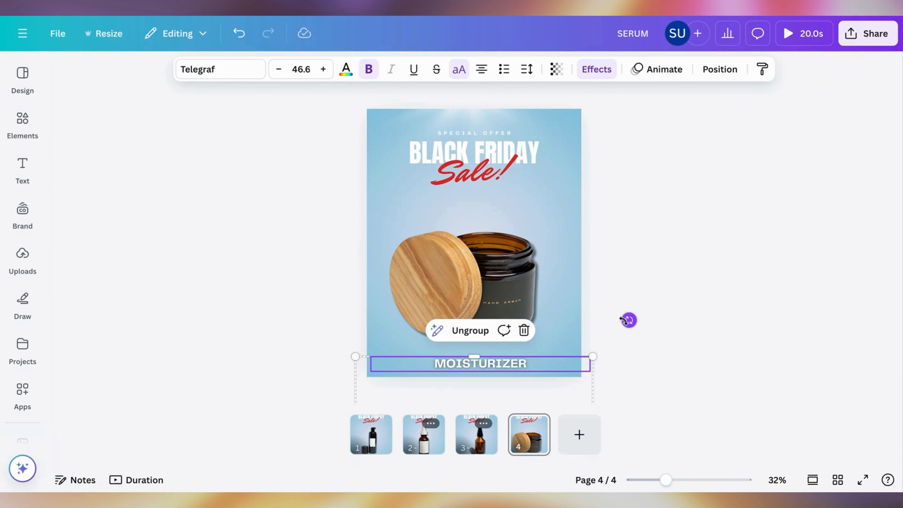
drag(628, 320, 555, 493)
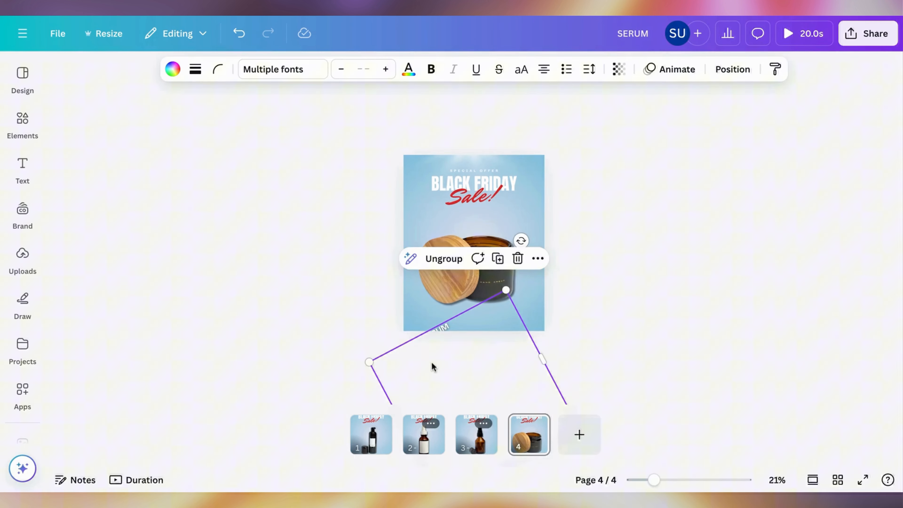
scroll(432, 366, down, 1)
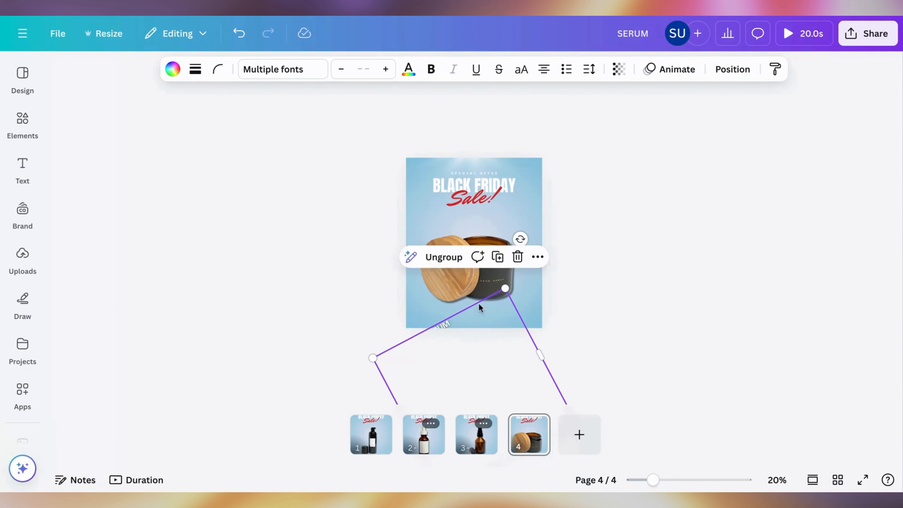
drag(519, 240, 686, 253)
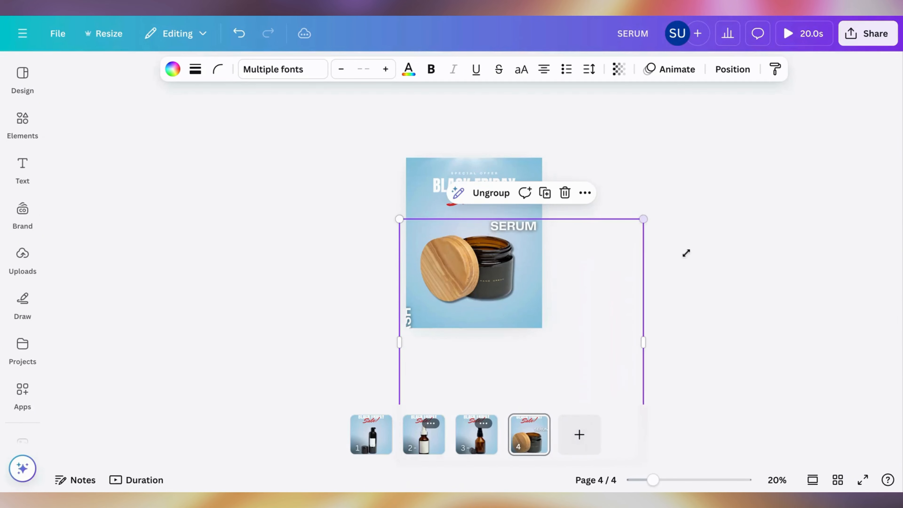
drag(606, 259, 570, 343)
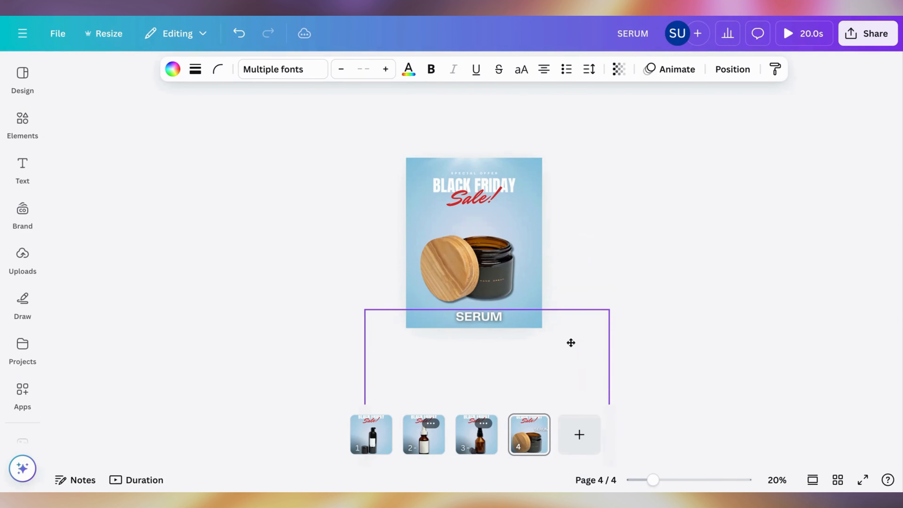
Step: Duplicate page 4 and delete the product wheel and the text ring from the new page 5
click(527, 446)
key(ctrl+d)
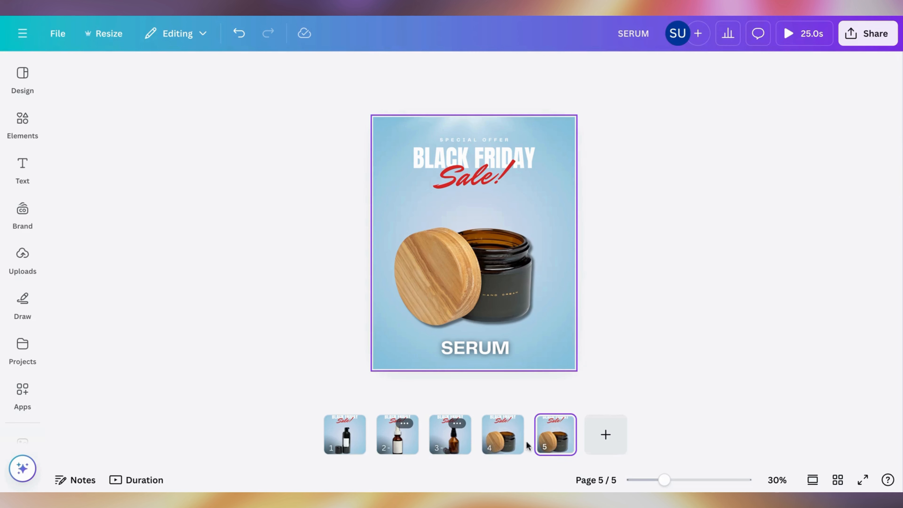
drag(357, 219, 502, 370)
key(Delete)
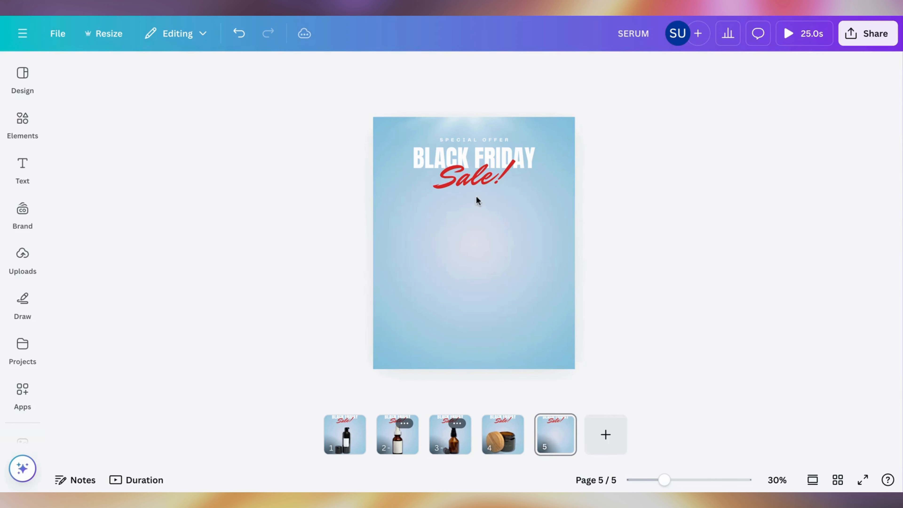
Step: On page 5, move the Sale! and BLACK FRIDAY texts down to the middle area and delete the SPECIAL OFFER line
click(470, 187)
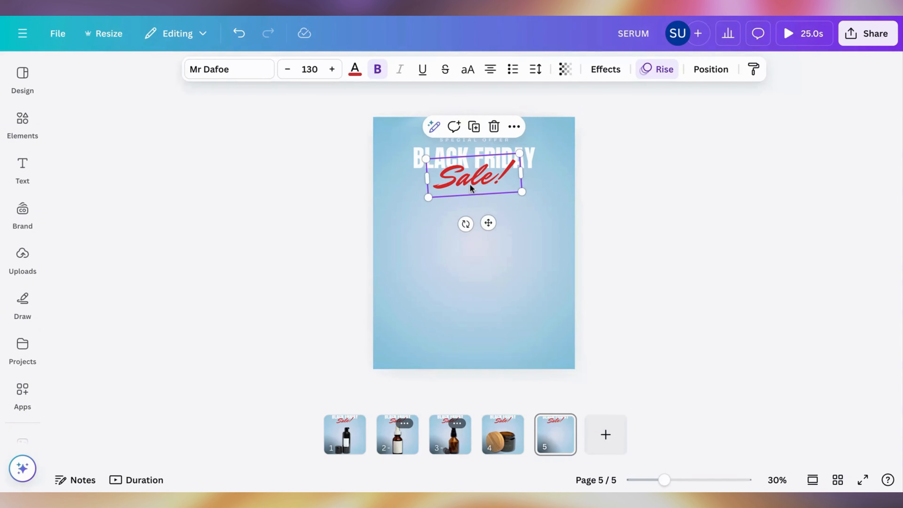
drag(470, 184, 462, 305)
click(472, 166)
drag(473, 167, 470, 258)
click(480, 147)
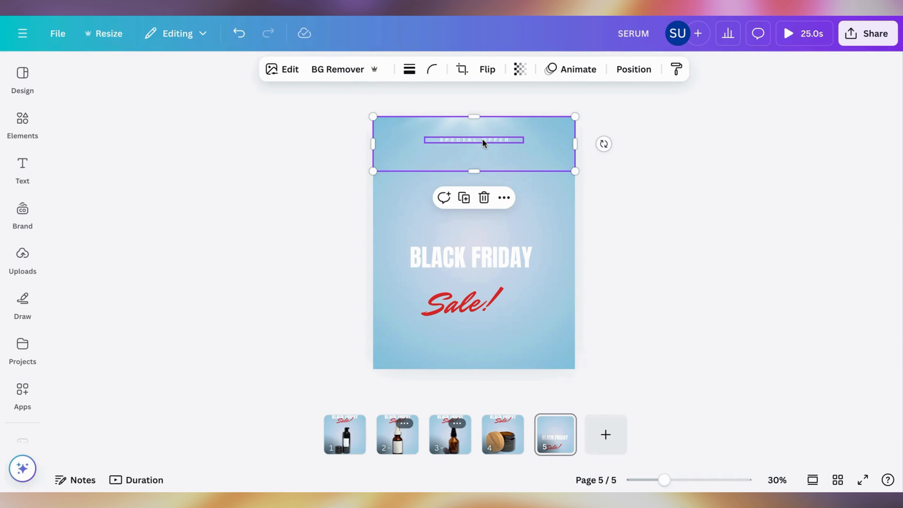
click(482, 139)
key(Delete)
Step: Replace the BLACK FRIDAY text on page 5 with DON’T MISS OUT! and center it on the page
click(473, 260)
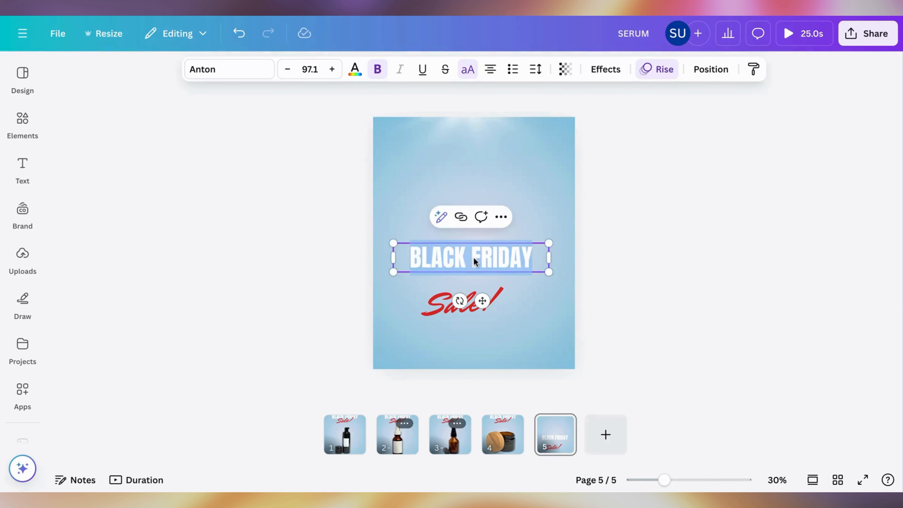
text(DON)
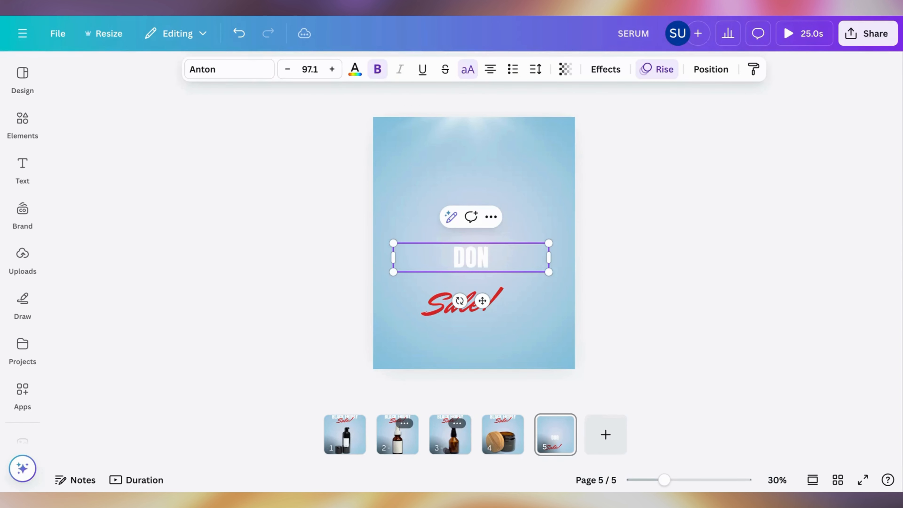
text(’T MISS OUT!)
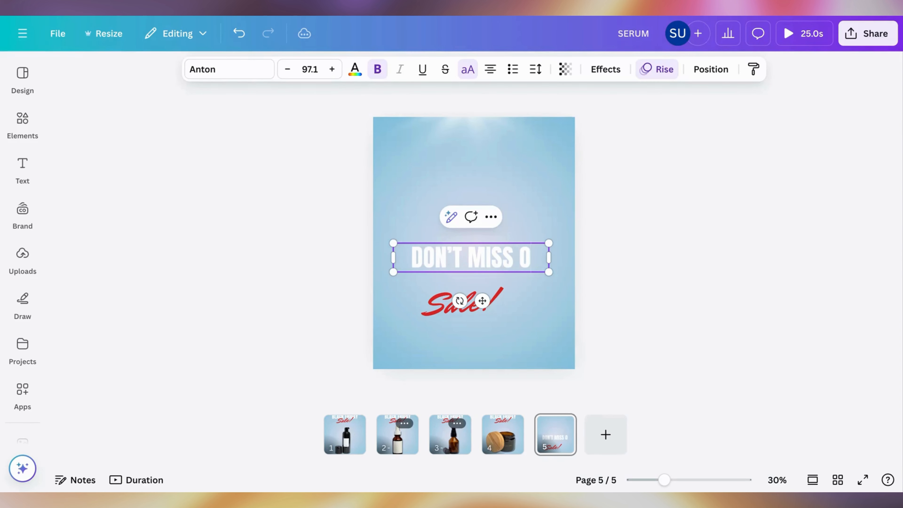
click(636, 245)
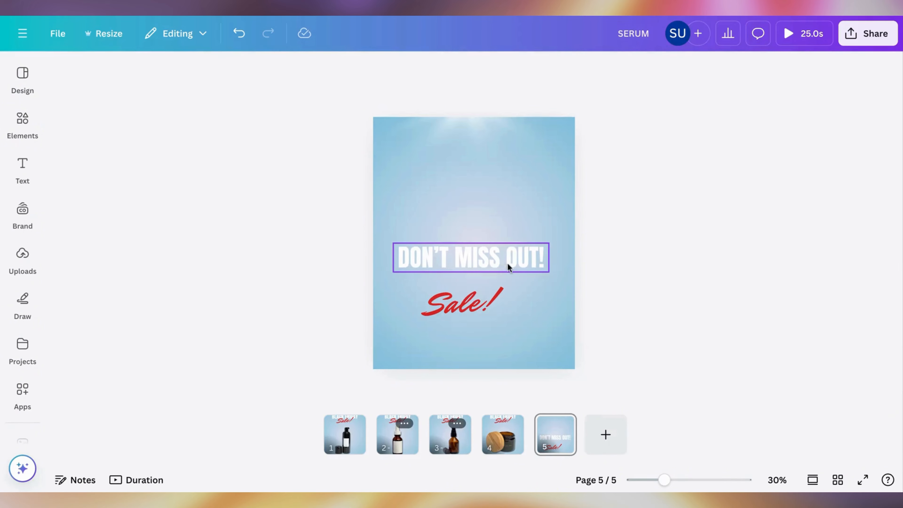
mouse_move(507, 262)
mouse_down()
mouse_move(506, 234)
mouse_move(503, 245)
mouse_up()
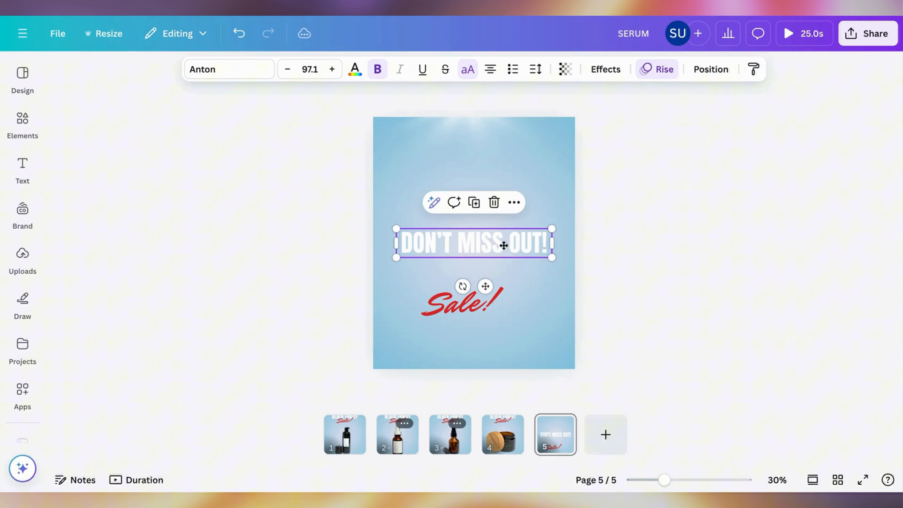
Step: Change the red Sale! script text on page 5 to "coming soon!"
click(487, 299)
click(488, 299)
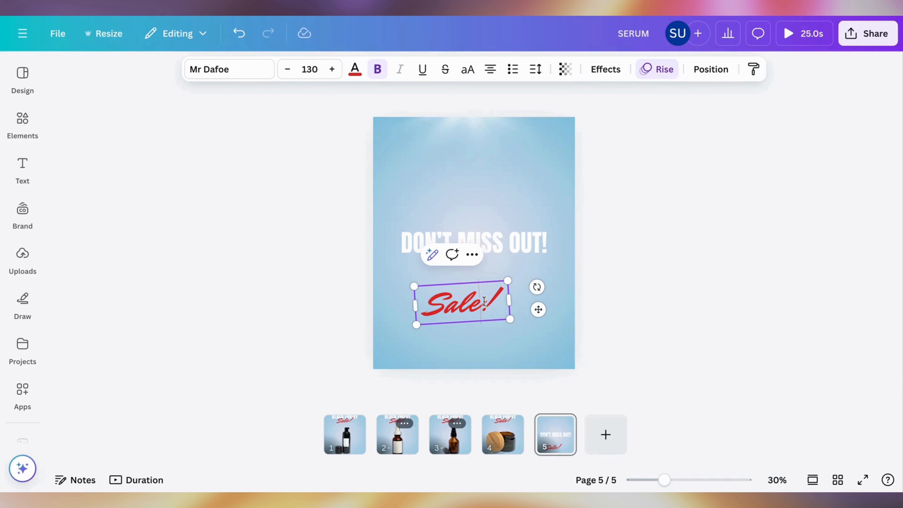
drag(483, 300, 428, 300)
text(coming)
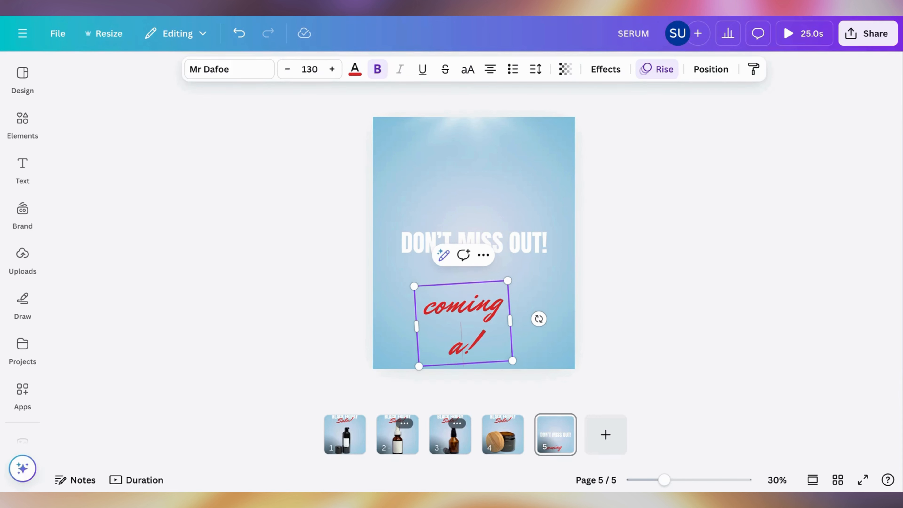
text( soom)
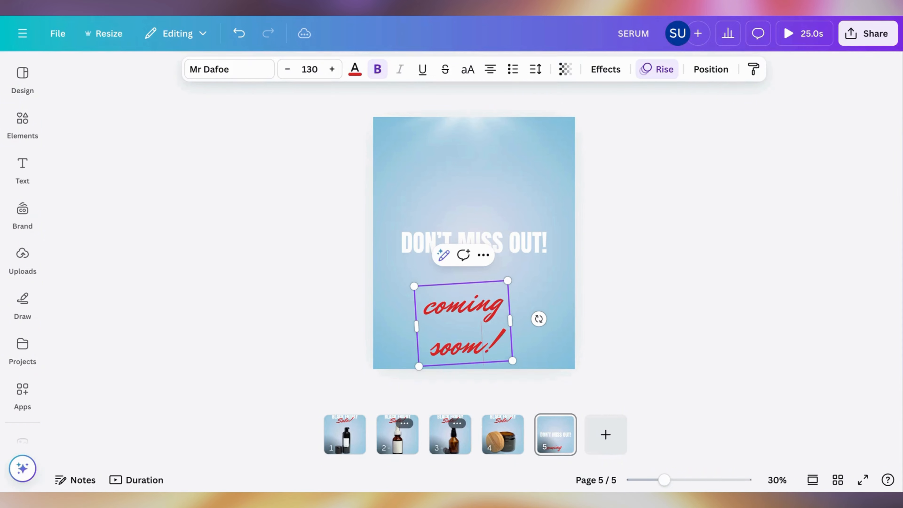
key(BackSpace)
text(n)
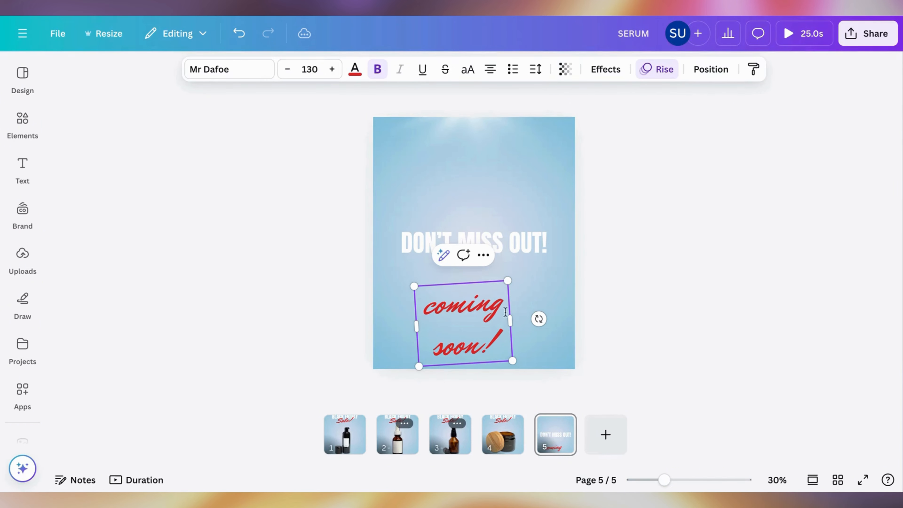
Step: Fit "coming soon!" on one smaller line and place it overlapping the lower edge of DON’T MISS OUT!
drag(511, 314, 500, 248)
click(566, 292)
click(493, 311)
click(610, 207)
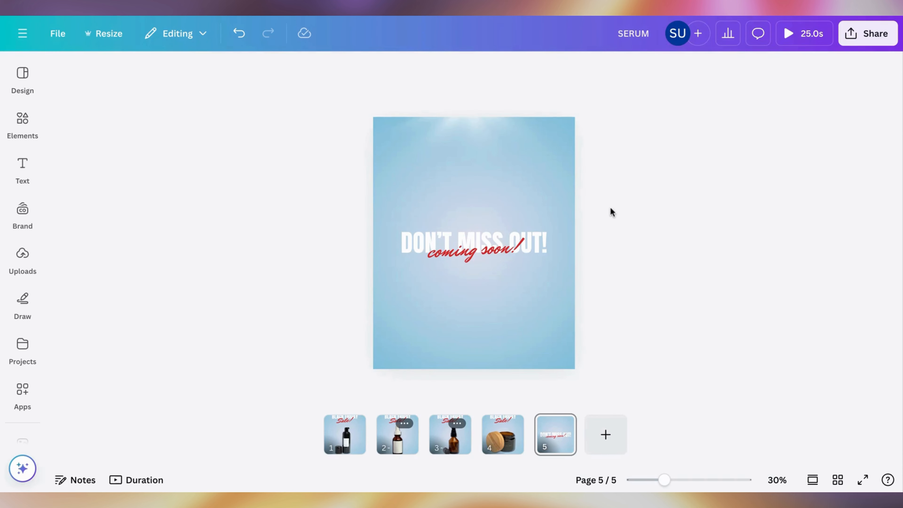
Step: Duplicate page 5 and delete the "coming soon!" text from the new page 6
click(557, 439)
click(561, 427)
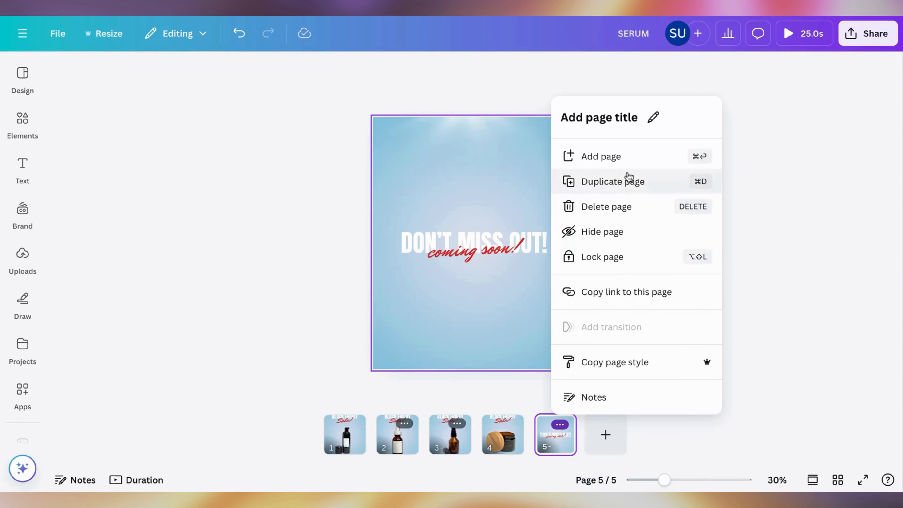
click(626, 180)
click(505, 250)
key(Delete)
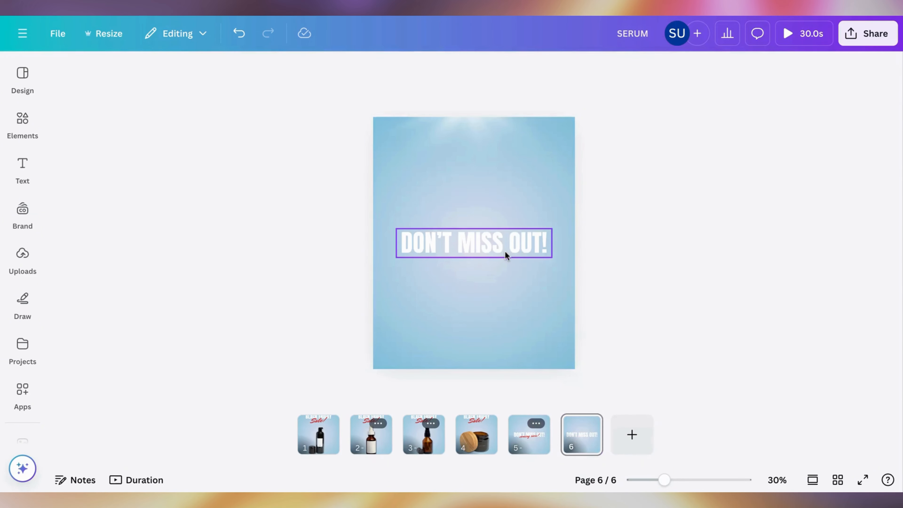
click(501, 246)
click(500, 246)
text(WW)
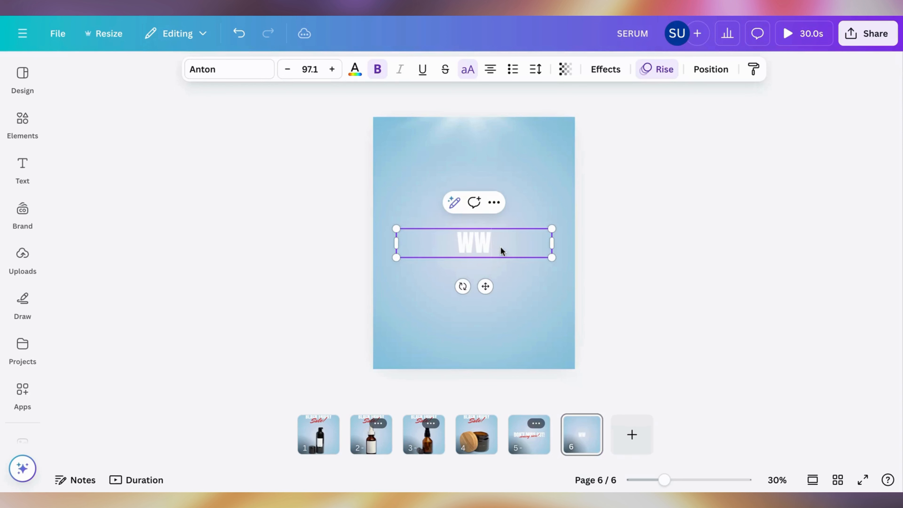
text(W.SKI)
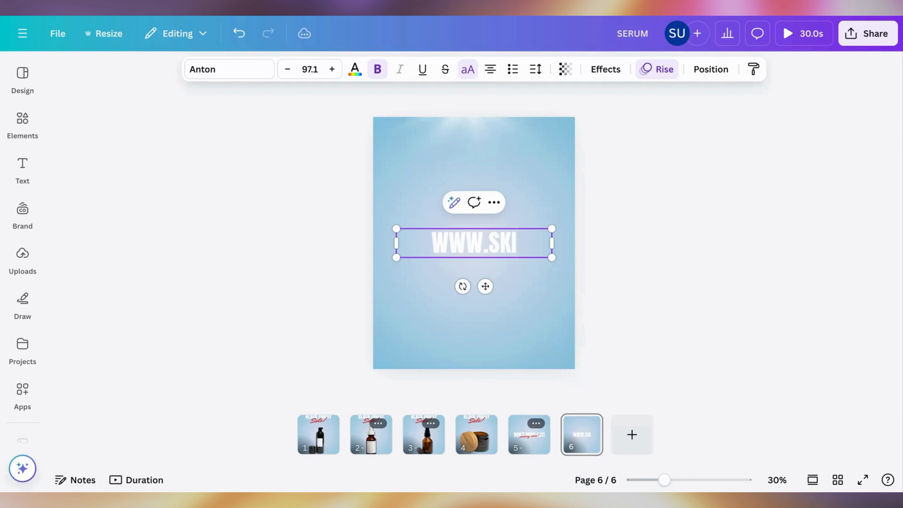
text(NCARE.COM)
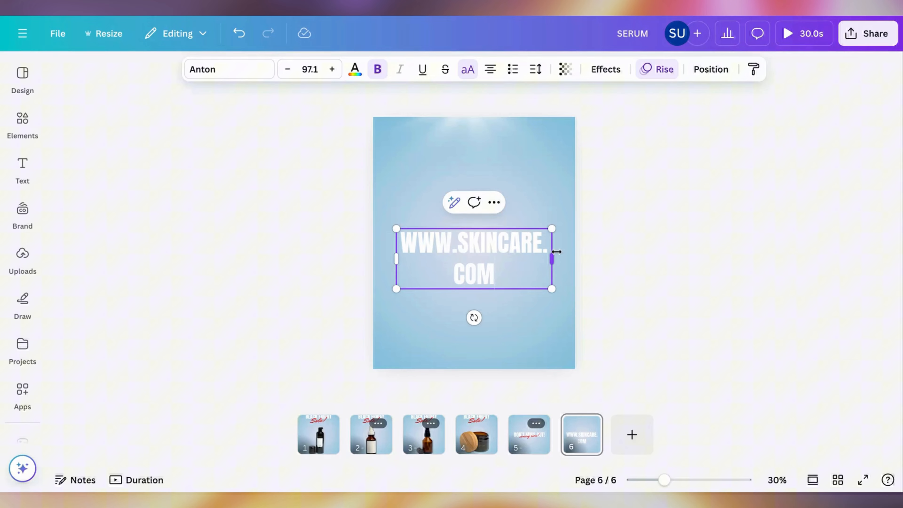
drag(556, 251, 491, 243)
click(632, 218)
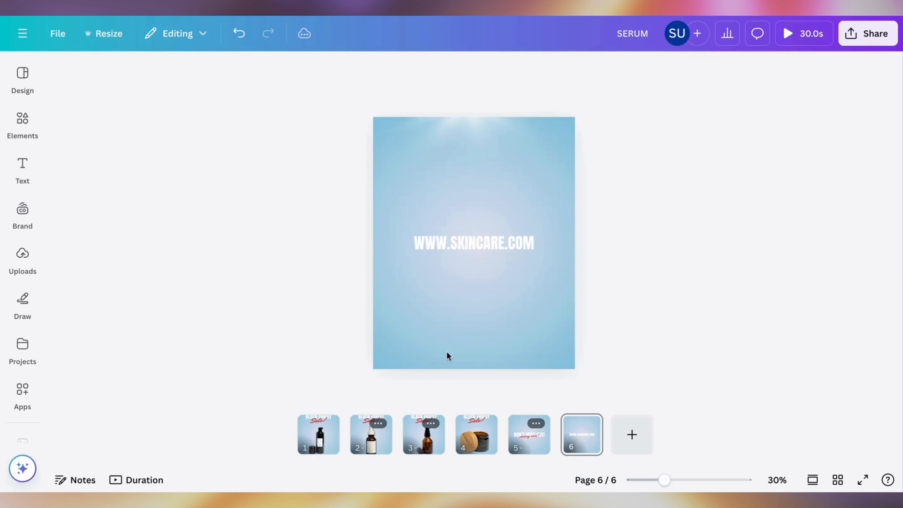
Step: Add a Match & Move transition after page 1 and apply it between all pages
click(319, 440)
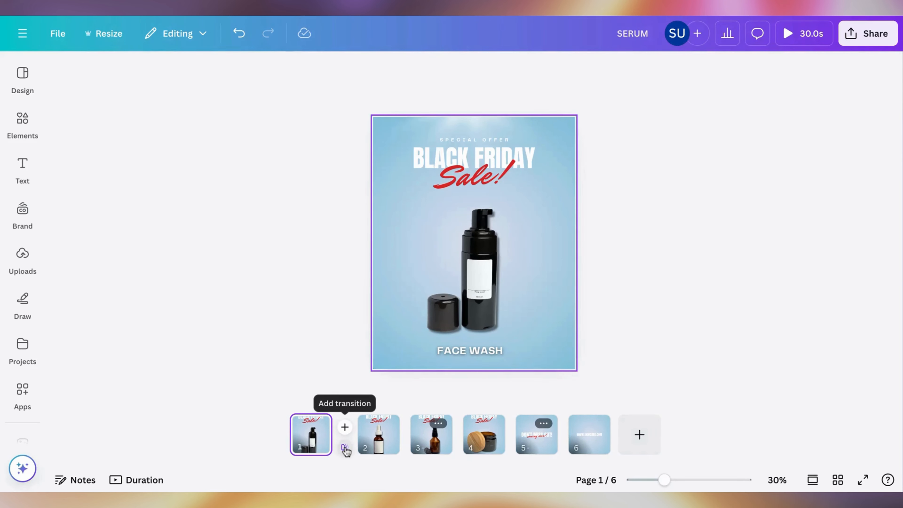
click(344, 448)
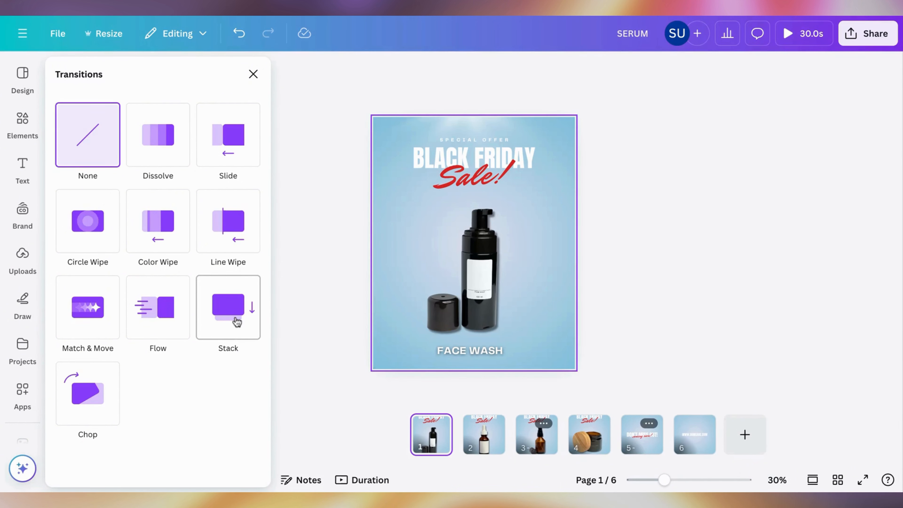
click(99, 323)
scroll(156, 343, down, 5)
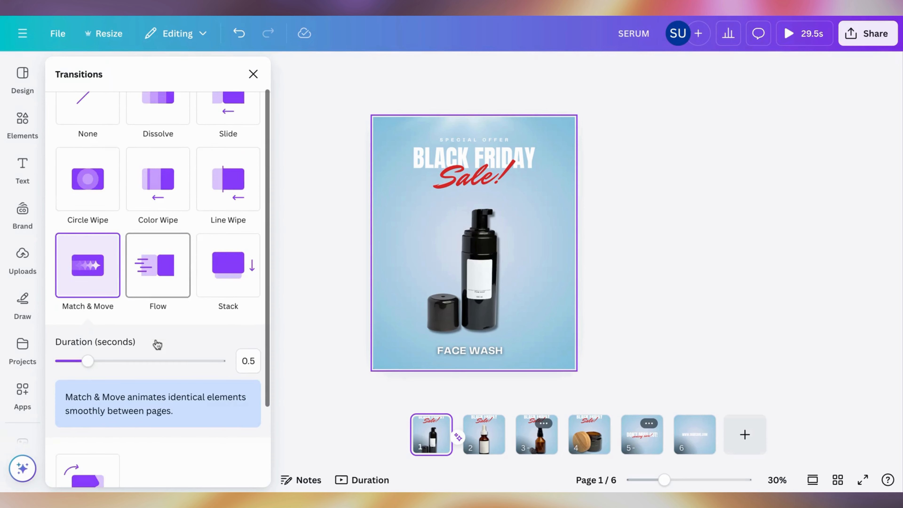
click(176, 468)
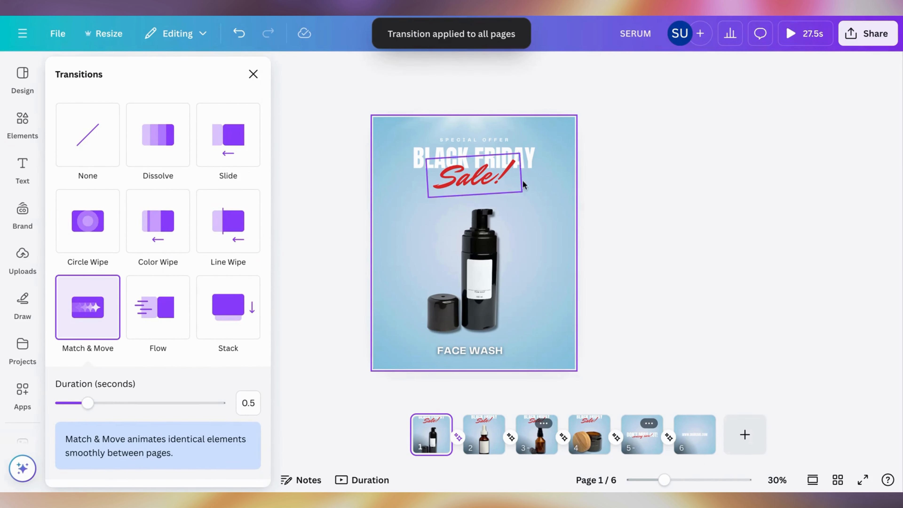
click(630, 157)
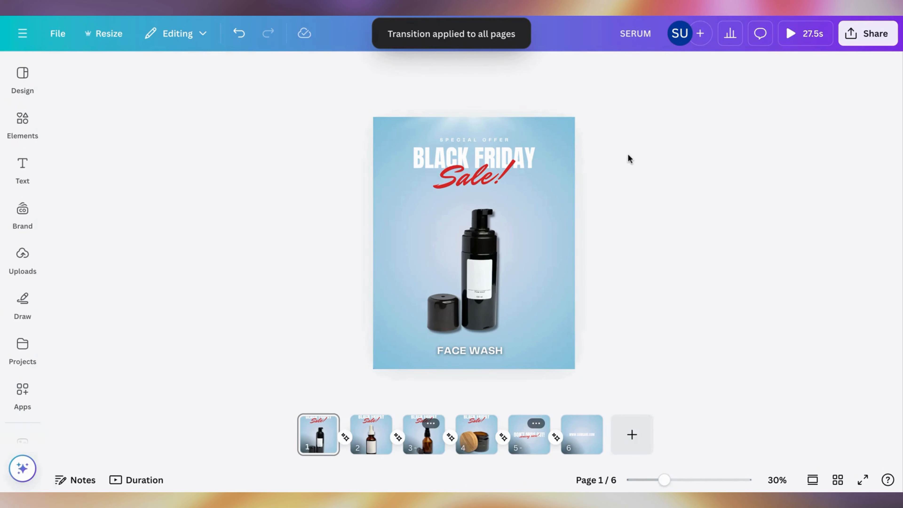
Step: Set the page timing to 2.0 seconds and apply it to all six pages
click(500, 81)
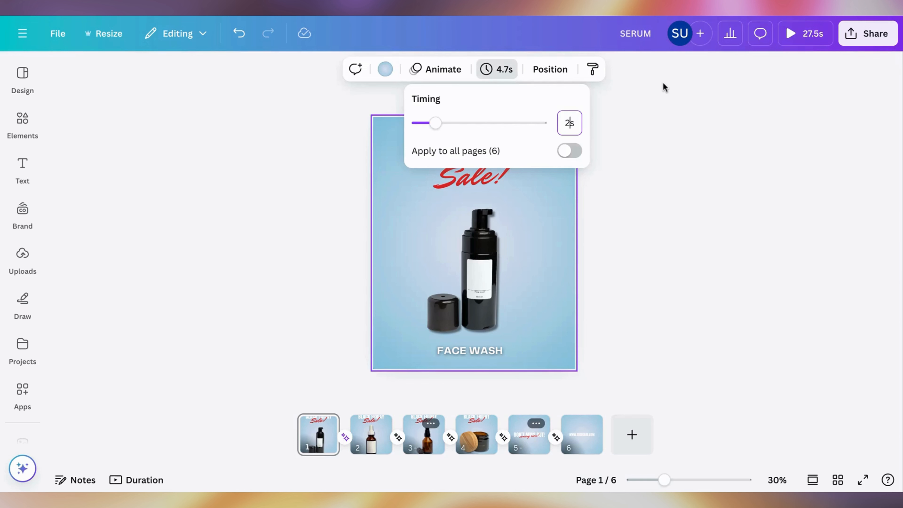
click(571, 150)
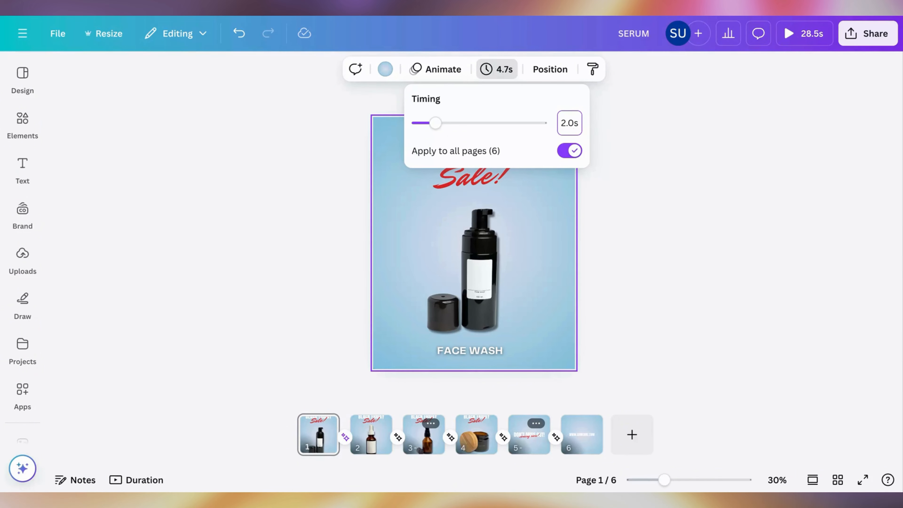
click(626, 255)
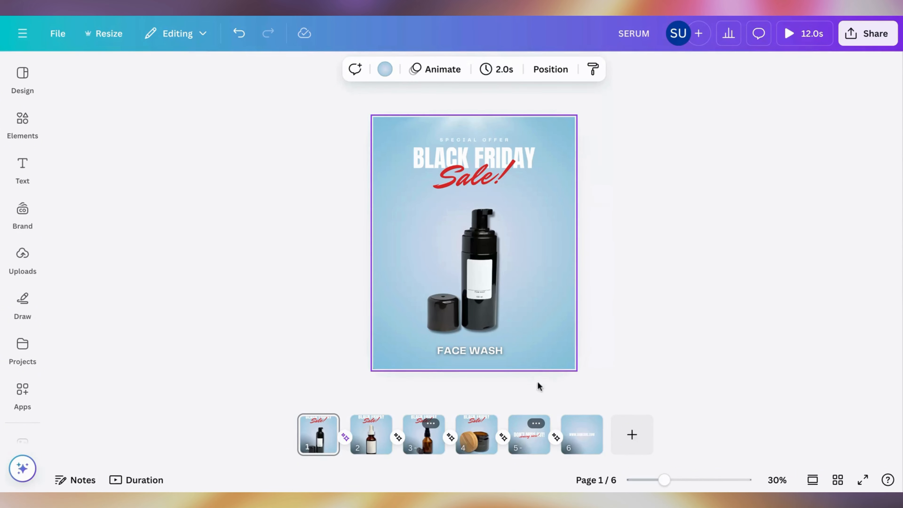
Step: Change the transition between pages 4 and 5 to Circle Wipe
click(501, 441)
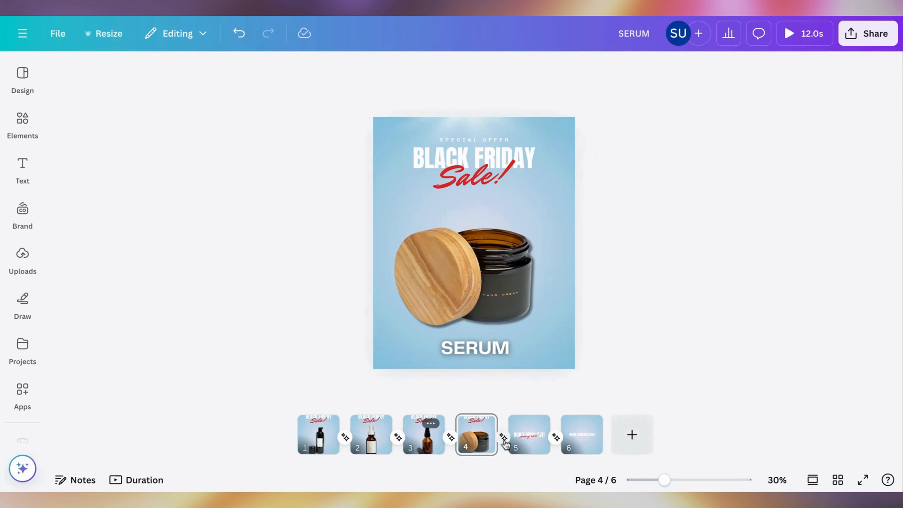
click(504, 438)
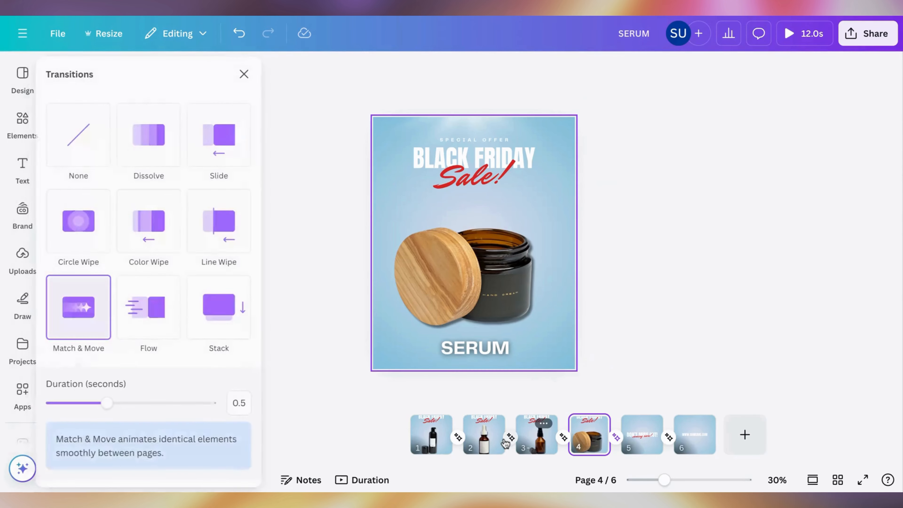
click(93, 244)
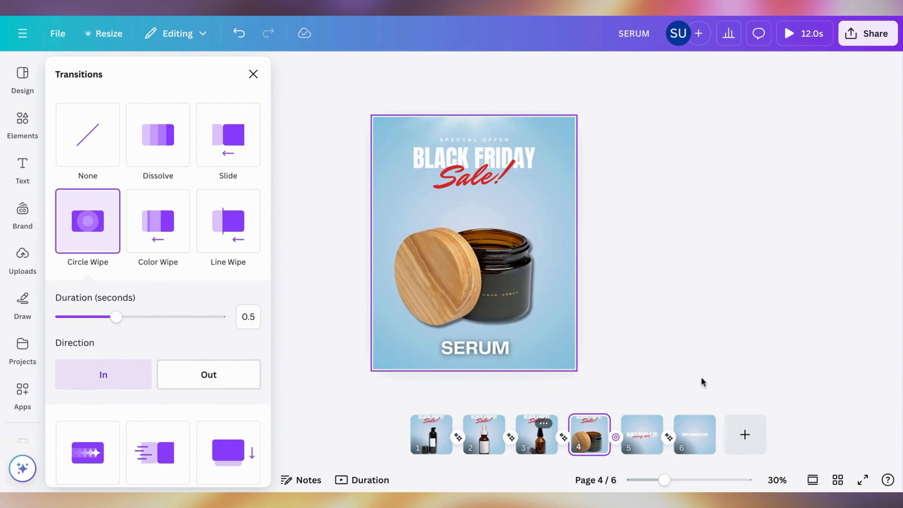
click(696, 449)
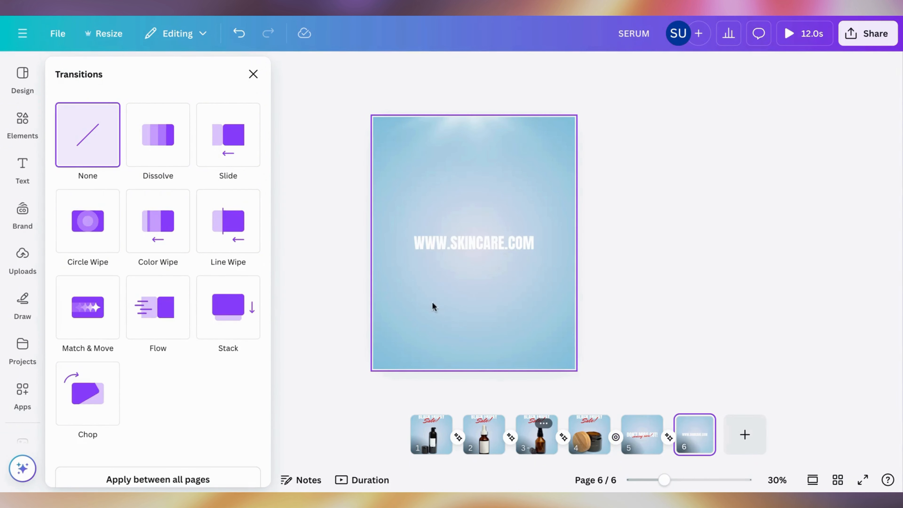
click(453, 246)
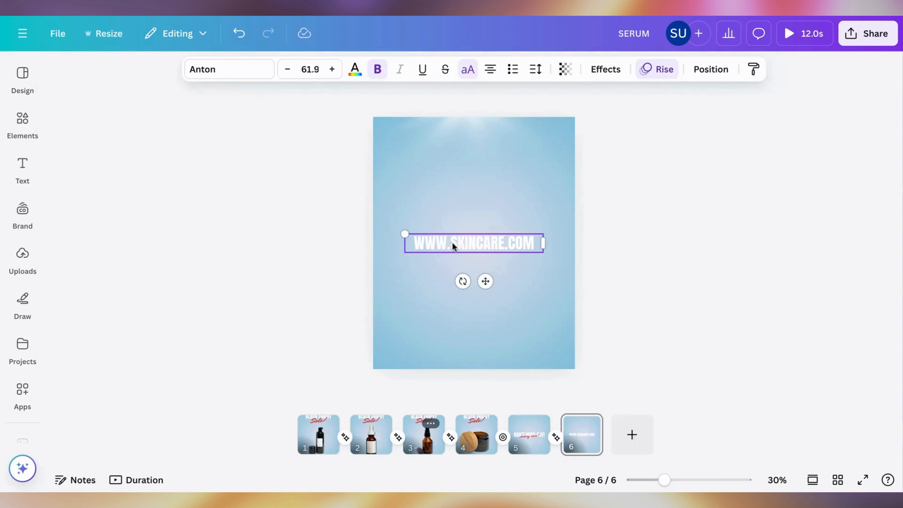
click(606, 72)
scroll(159, 256, down, 3)
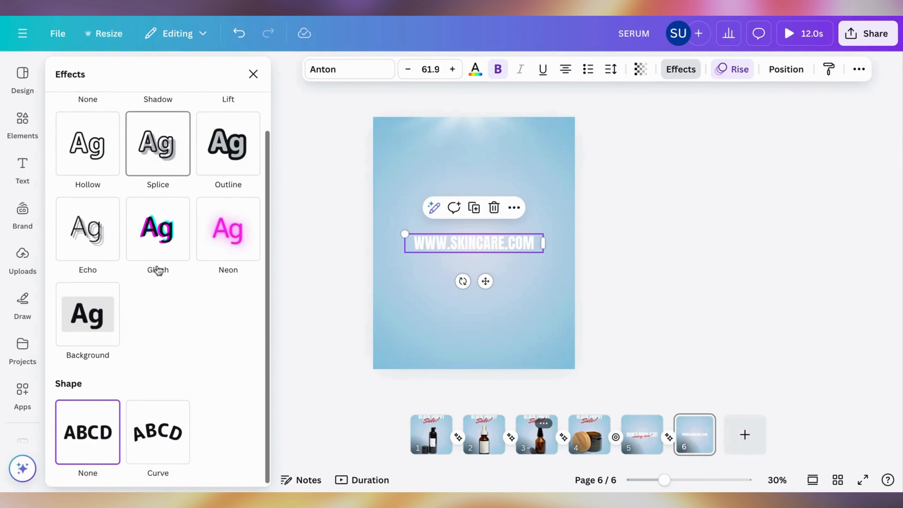
click(738, 71)
scroll(194, 297, down, 2)
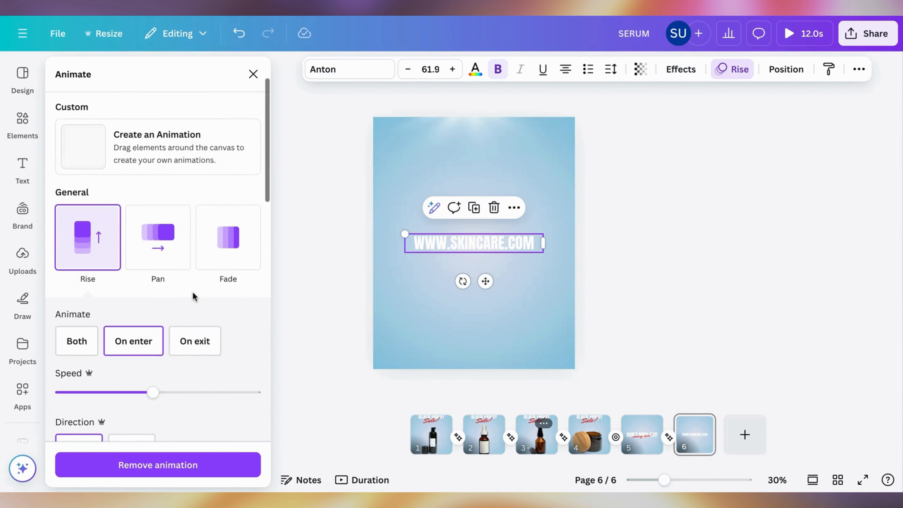
scroll(194, 297, down, 10)
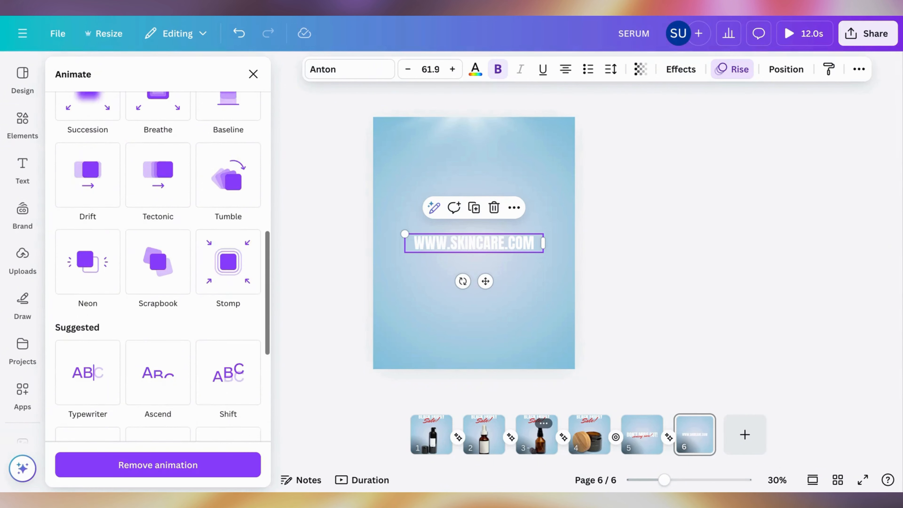
scroll(109, 311, down, 2)
click(109, 311)
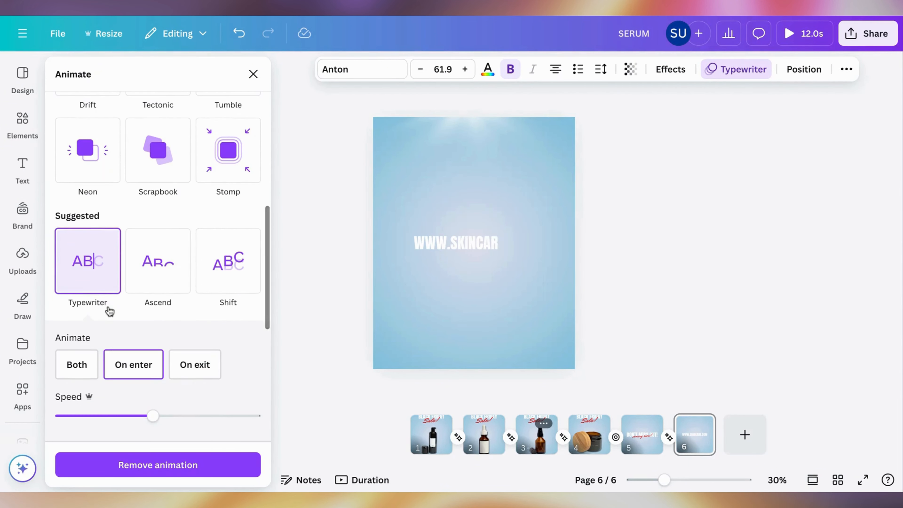
click(614, 177)
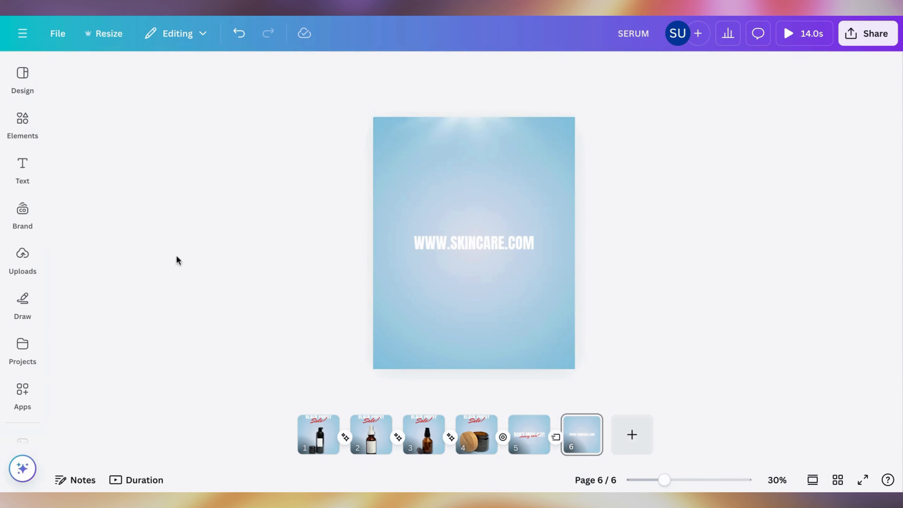
Step: Search the audio elements for "whoosh transition" and add the Whoosh Transition 1 sound at page 1
click(21, 134)
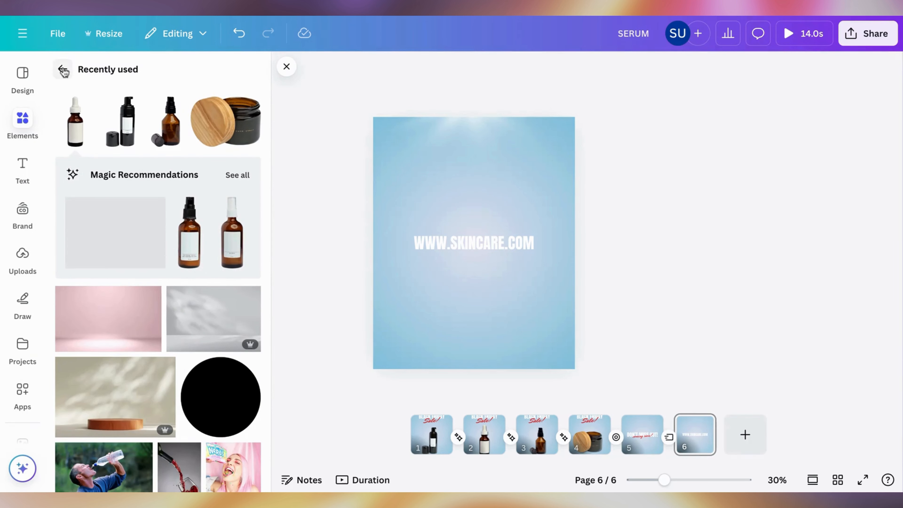
click(64, 72)
click(132, 73)
text(w)
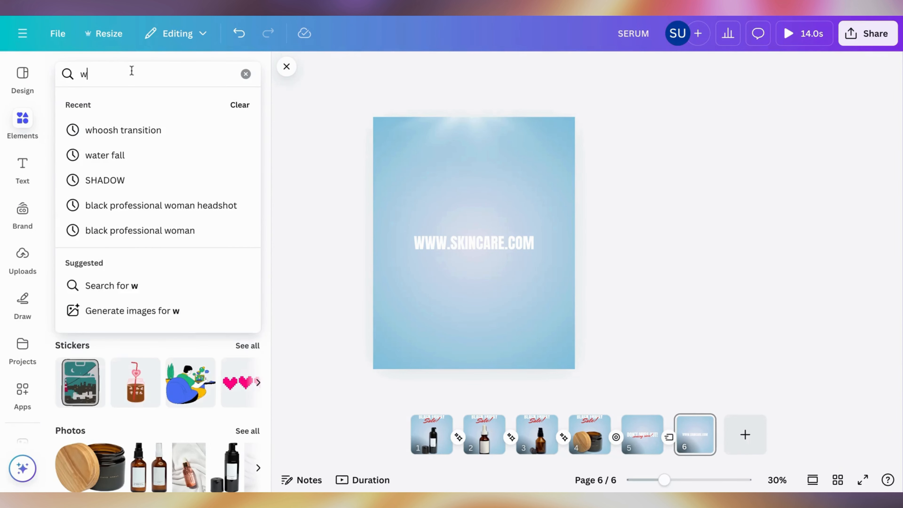
text(hoosh)
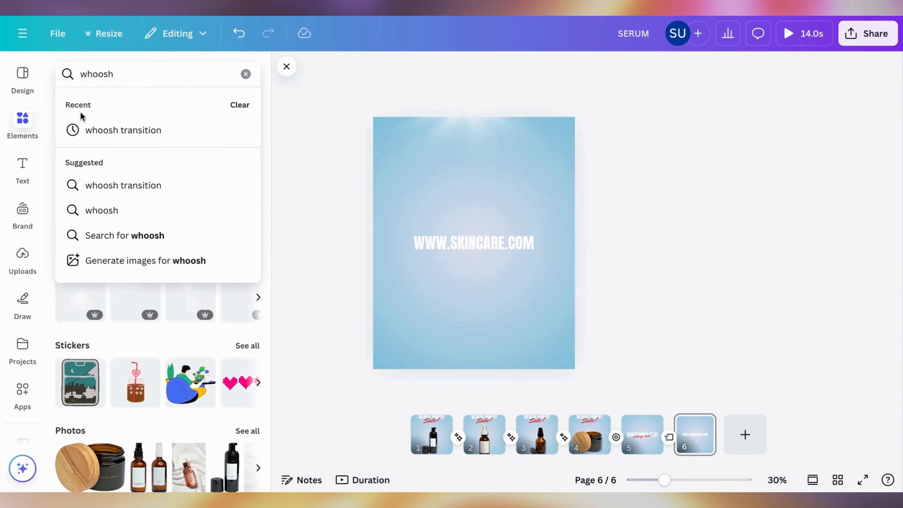
click(86, 129)
click(182, 115)
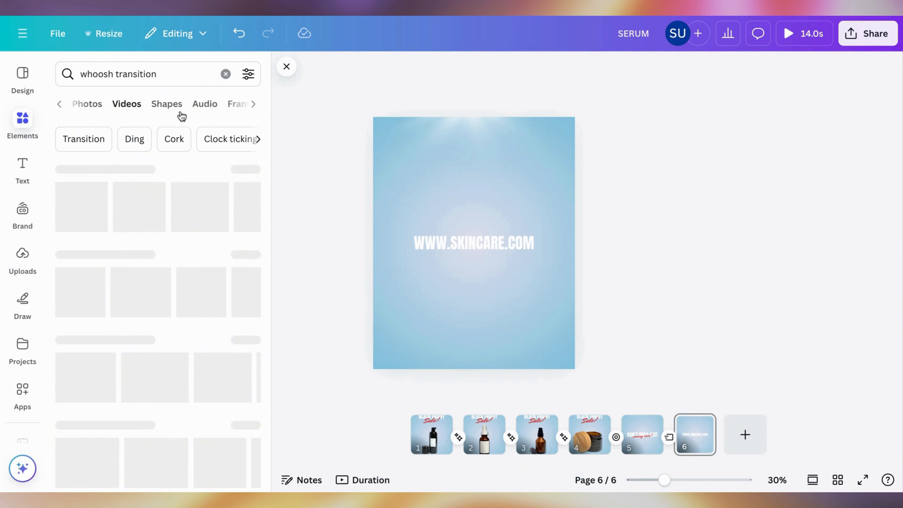
click(165, 107)
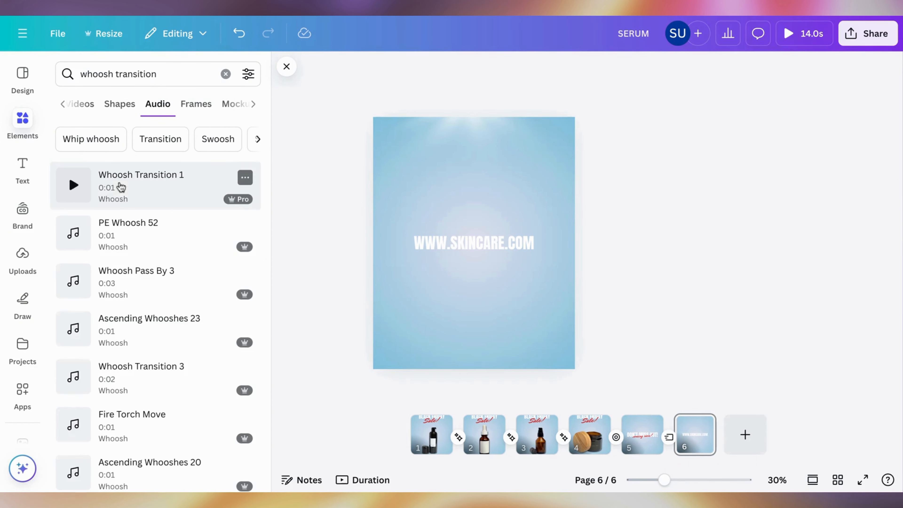
drag(99, 185, 418, 443)
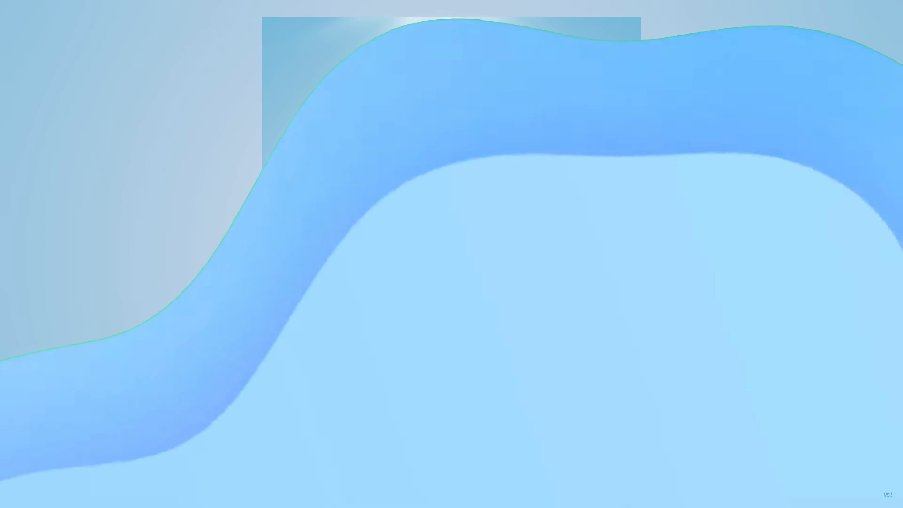